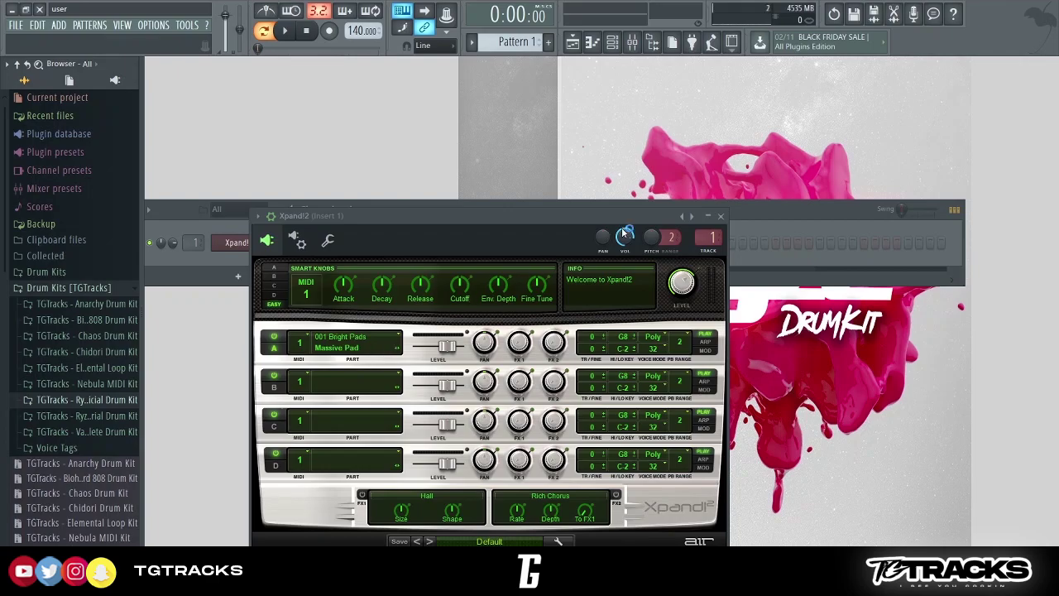
- In the Xpand!2 channel's piano roll, stack three-beat F#6, A#6 and C#7 notes at the start of bar 1
click(786, 224)
key(v)
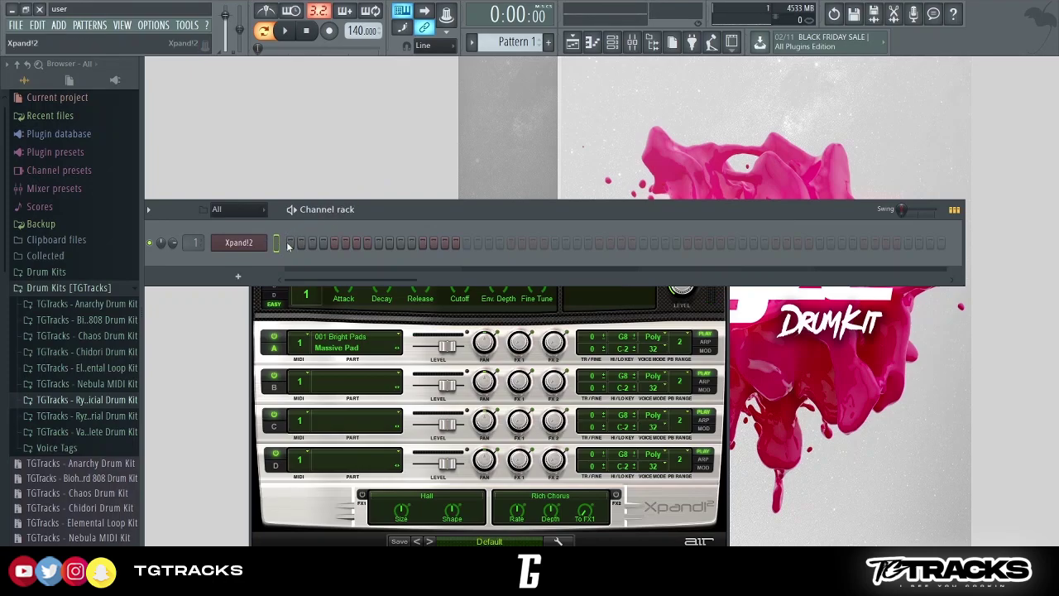
key(F7)
click(213, 329)
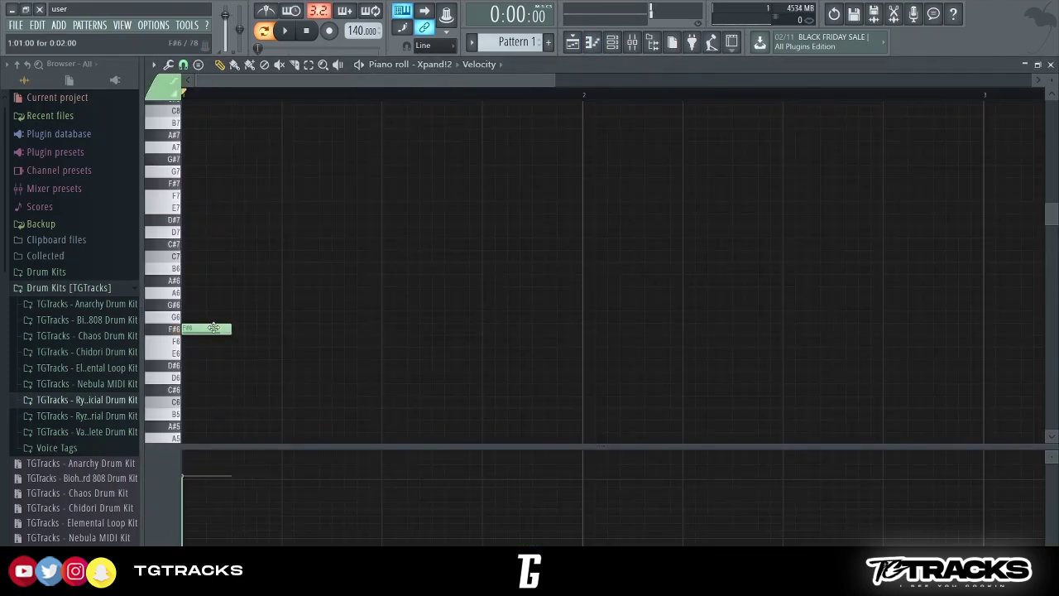
drag(229, 329, 472, 339)
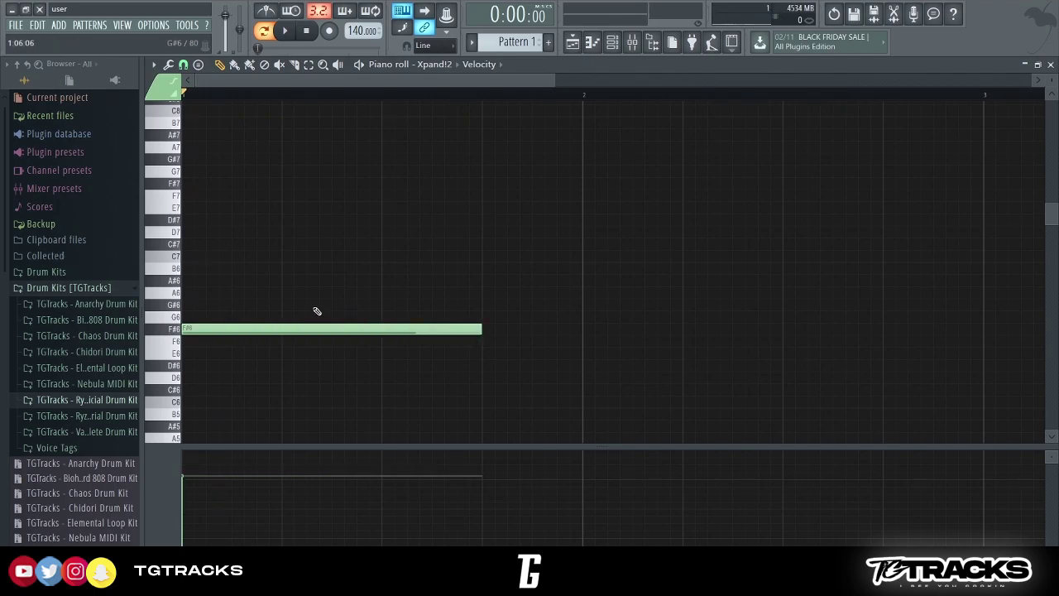
click(193, 280)
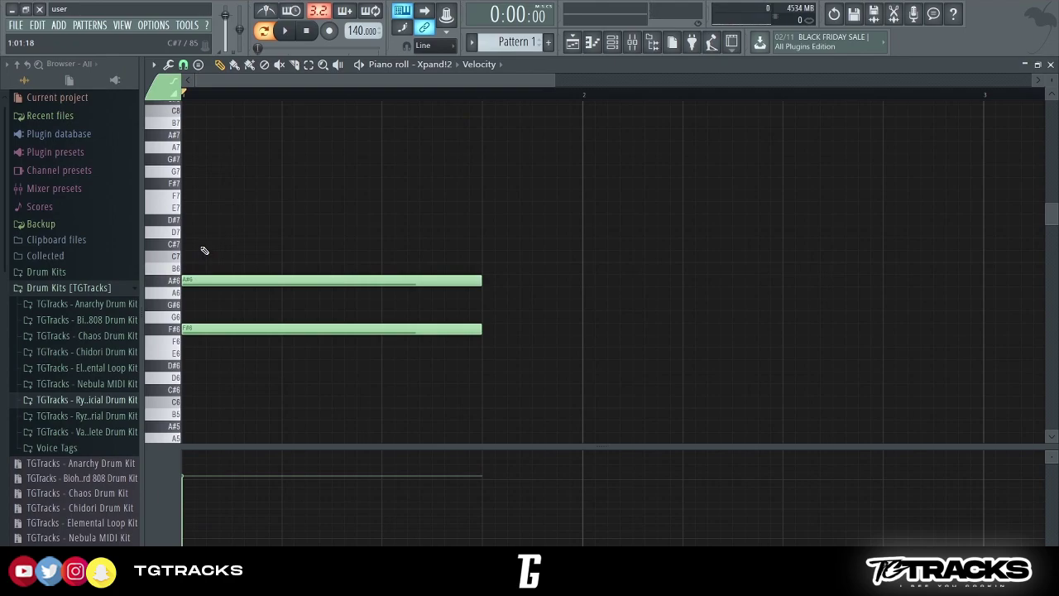
click(204, 244)
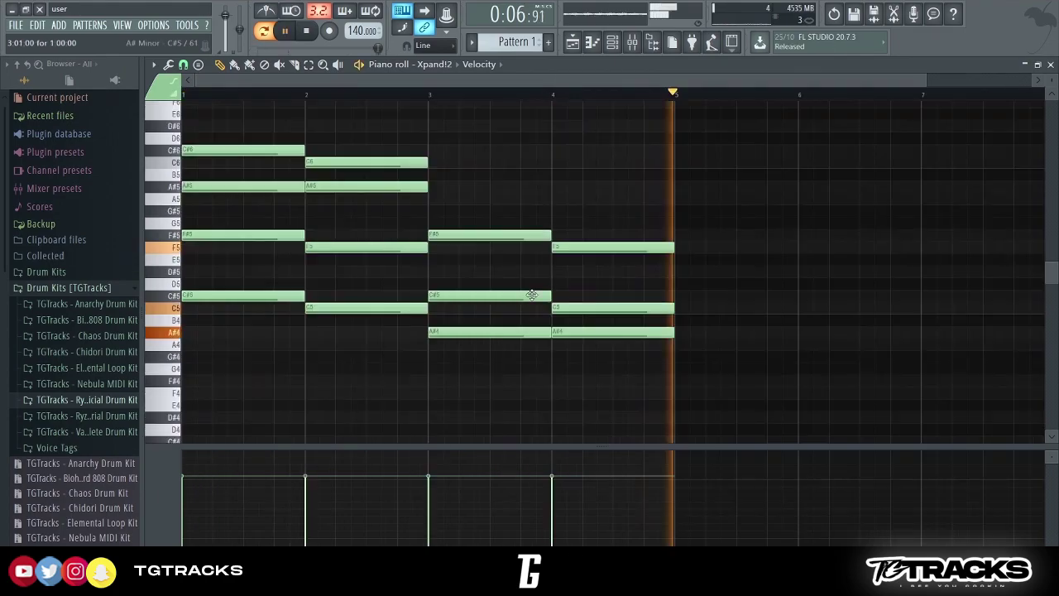
- Stop playback and duplicate the four-bar chord progression into bars 5 to 8
key(space)
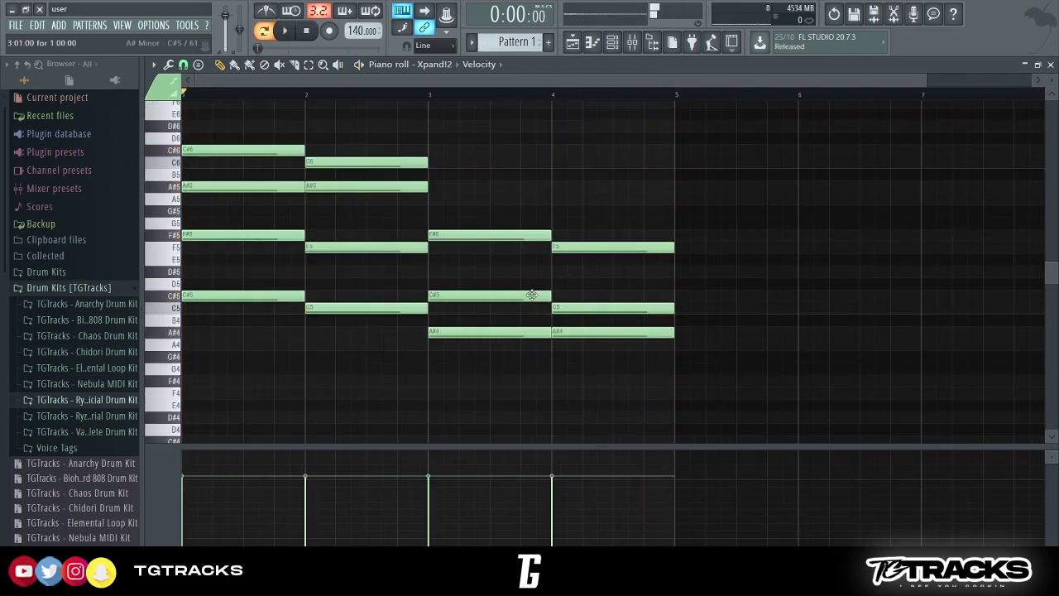
key(ctrl+b)
key(ctrl+d)
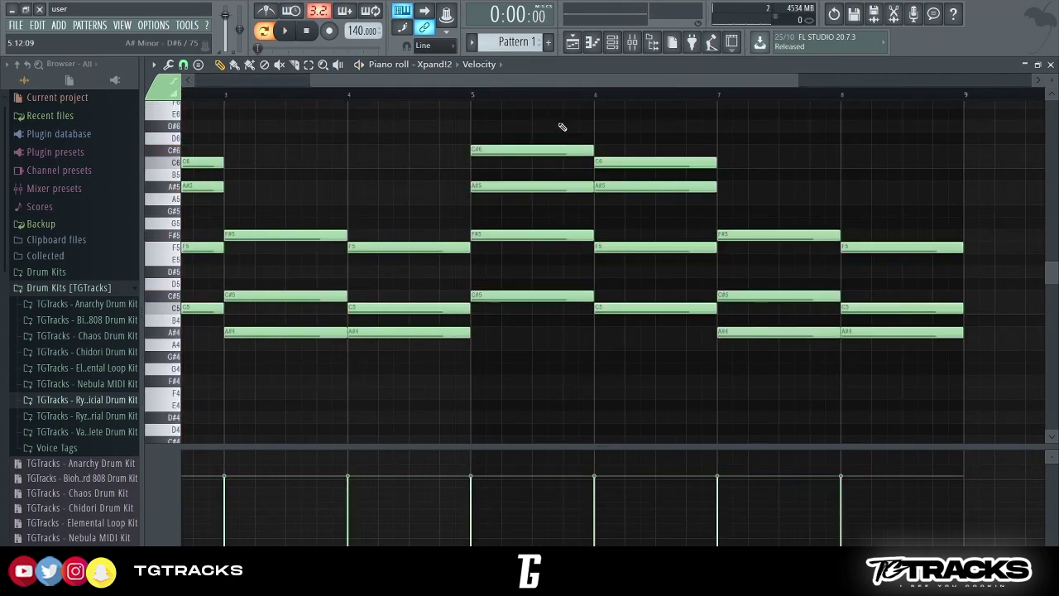
- Randomize the velocities of all notes in the eight-bar progression
scroll(564, 124, down, 3)
key(ctrl+a)
key(alt+r)
key(Return)
- Strum all the chords with a short time offset between their notes and deselect them
key(alt+s)
key(Return)
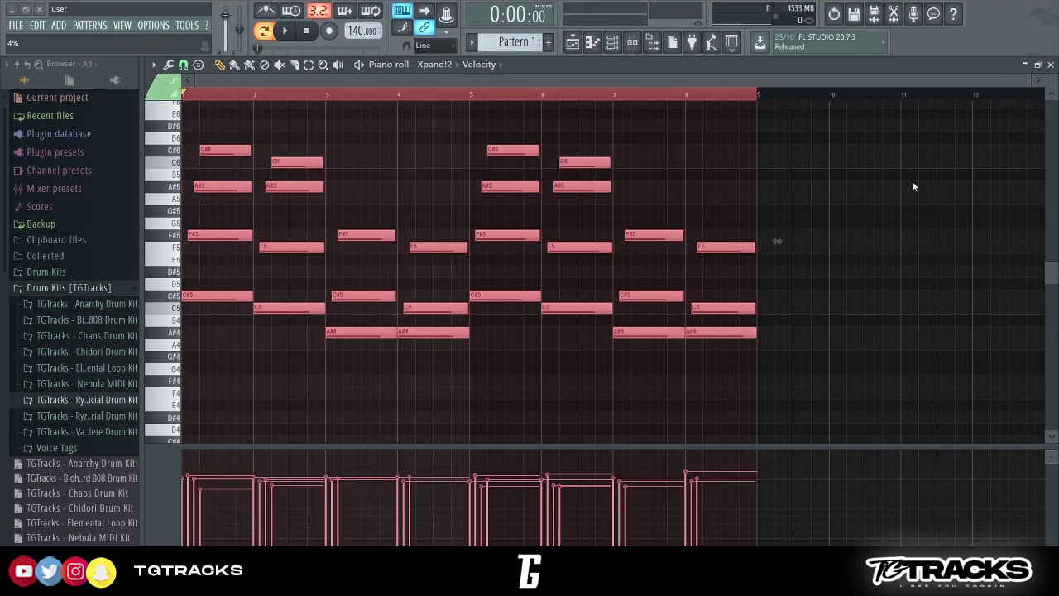
key(ctrl+alt+z)
key(ctrl+alt+z)
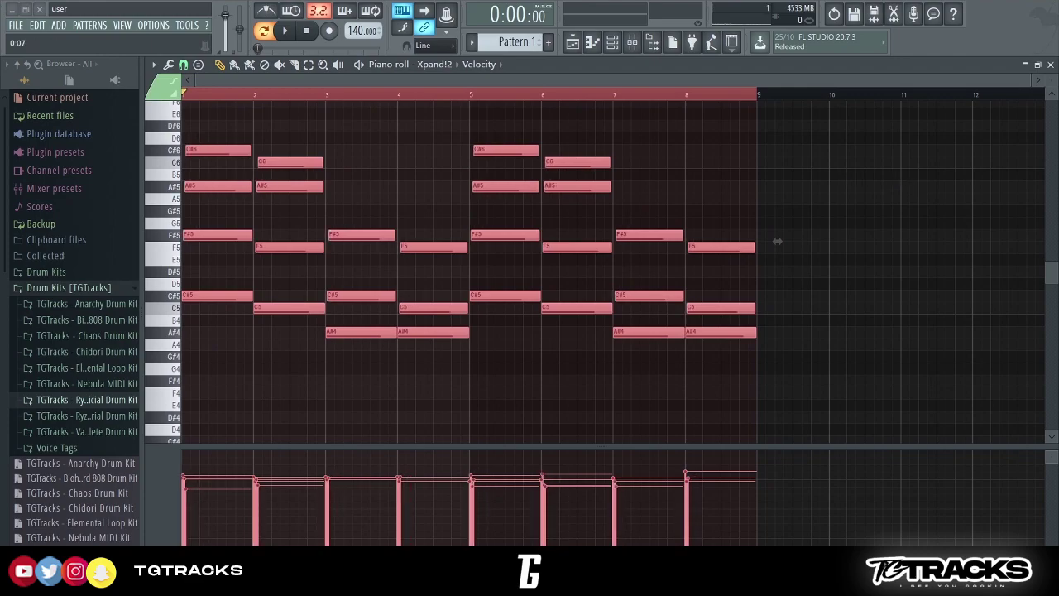
key(ctrl+d)
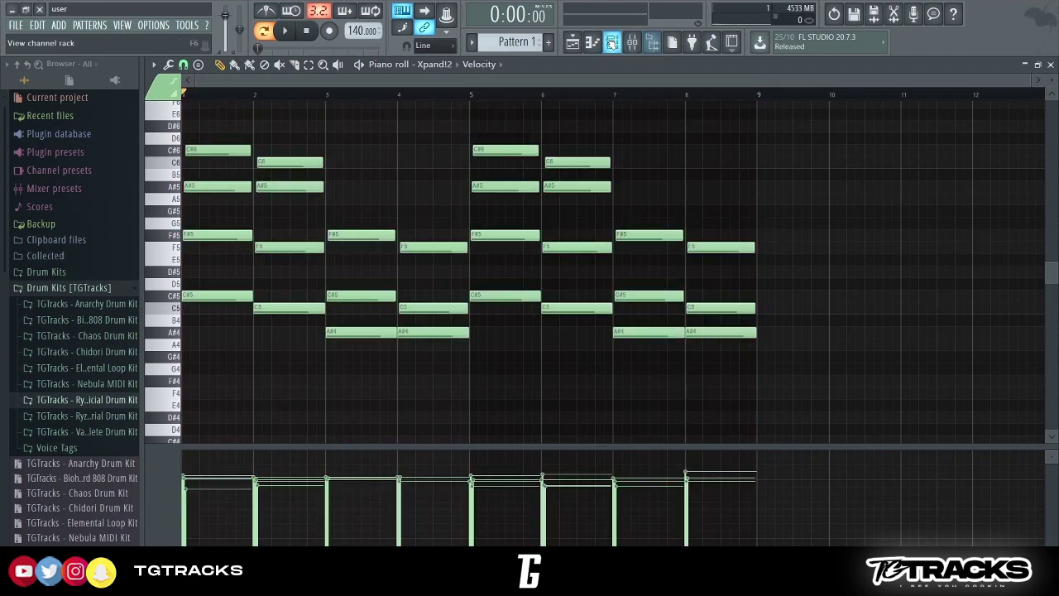
- Set part A of Xpand!2 to the Natural Grand Piano preset from 010 Acoustic Piano and return to the piano roll
click(613, 41)
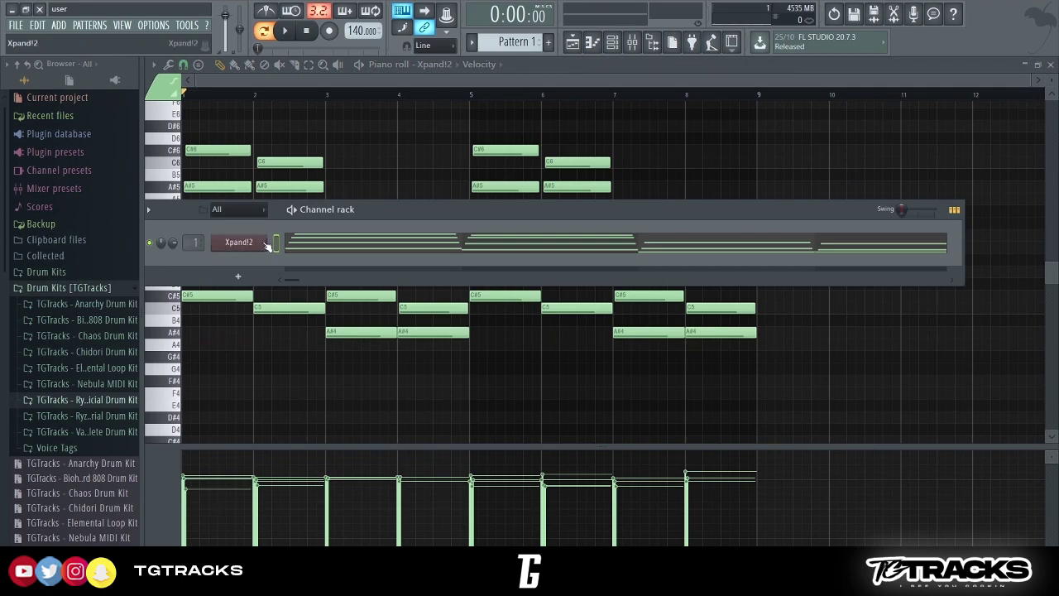
click(265, 244)
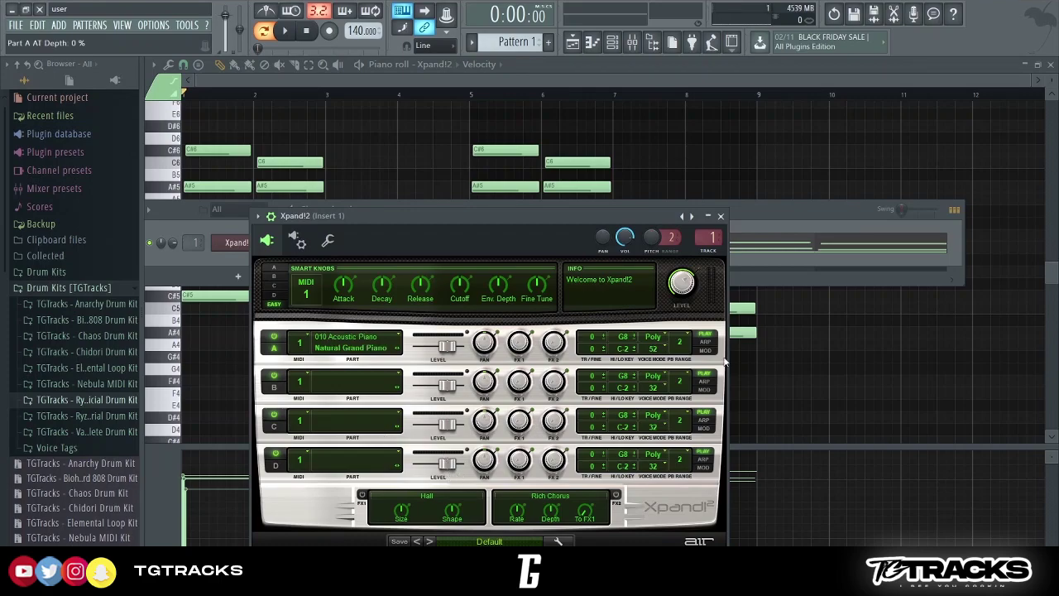
right_click(763, 176)
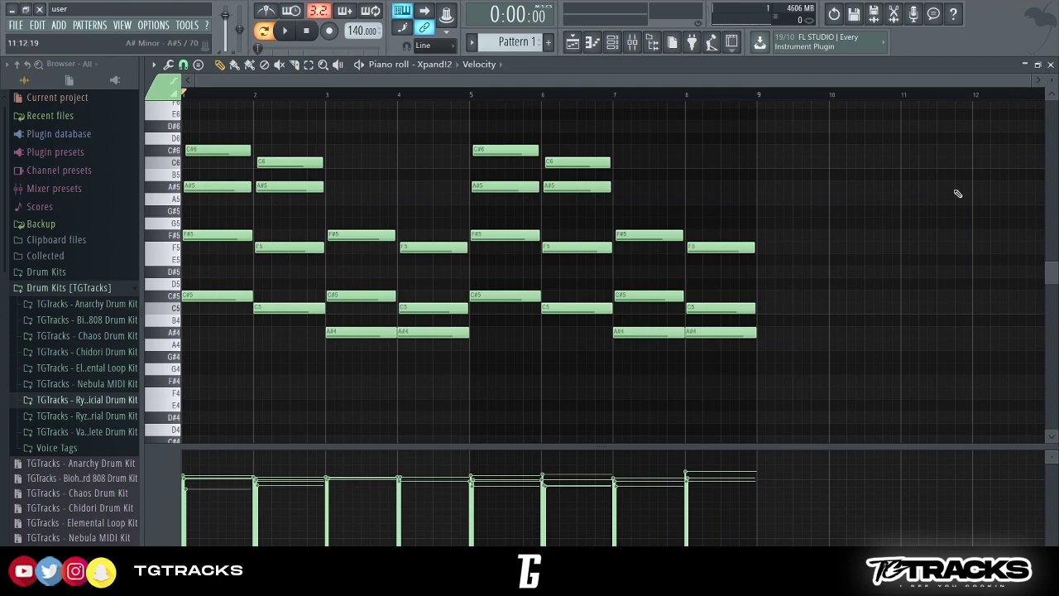
scroll(1051, 267, up, 2)
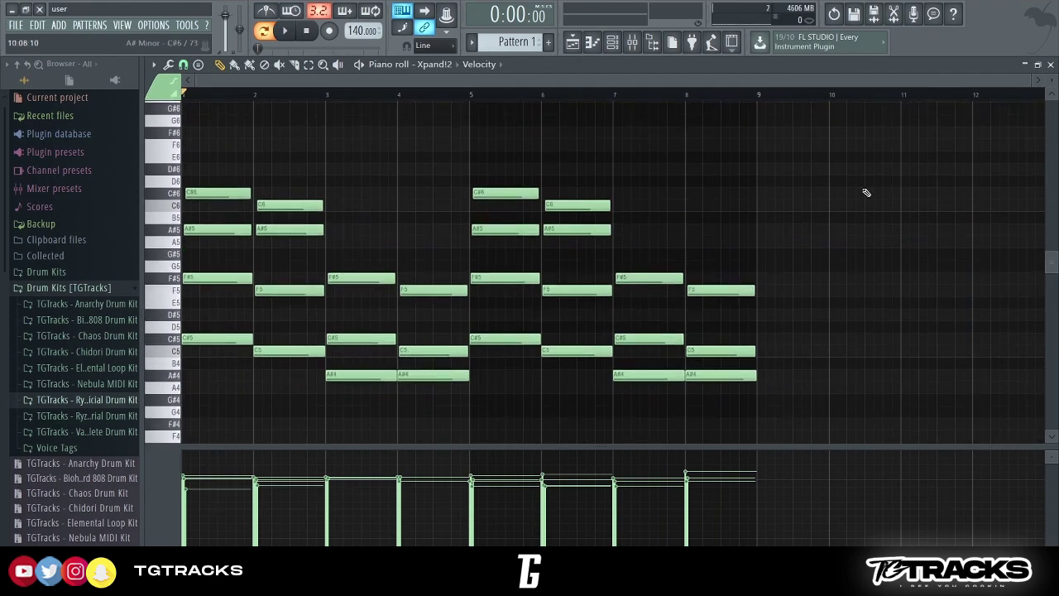
- Play the pattern briefly, load Fruity parametric EQ 2 in the first effect slot of Insert 1 and adjust its EQ curve
key(space)
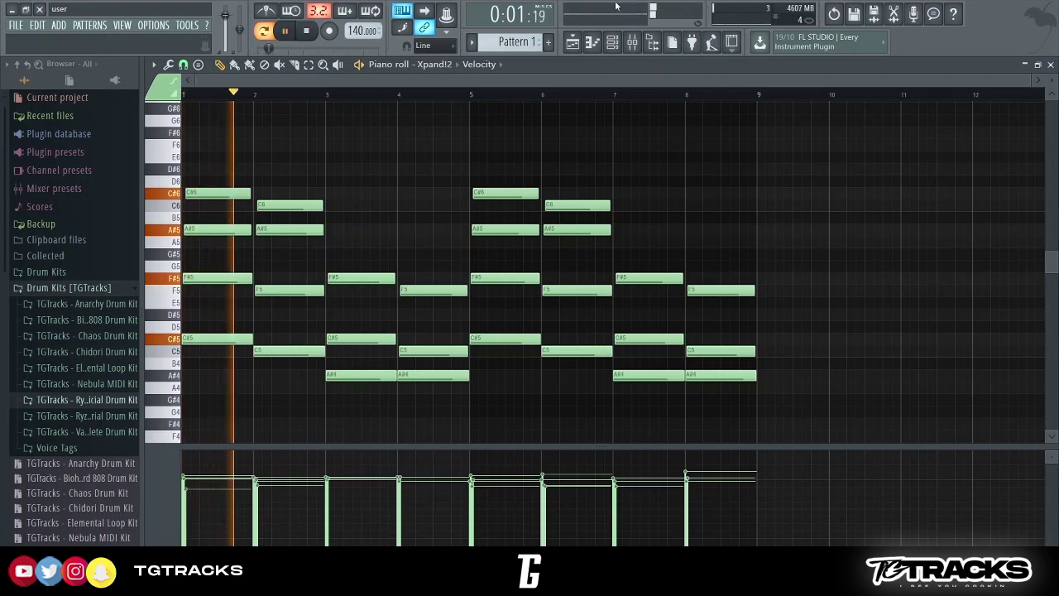
key(F9)
key(space)
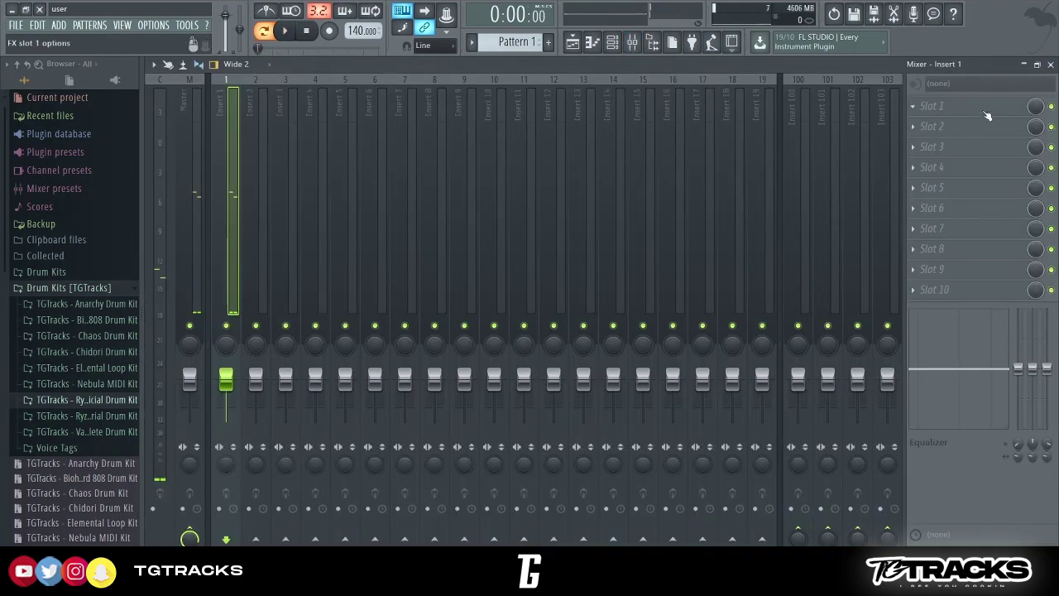
click(878, 443)
drag(276, 282, 336, 321)
click(966, 105)
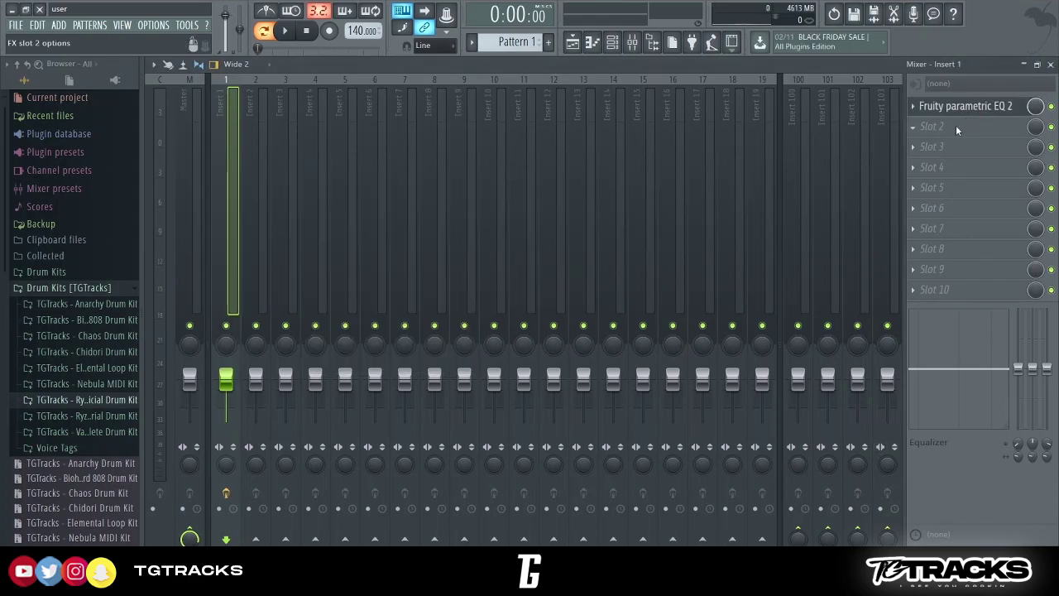
- Load Ozone Imager in the second slot of Insert 1 with Width 45.3, Stereoize enabled and its Amount at 12.6
click(775, 505)
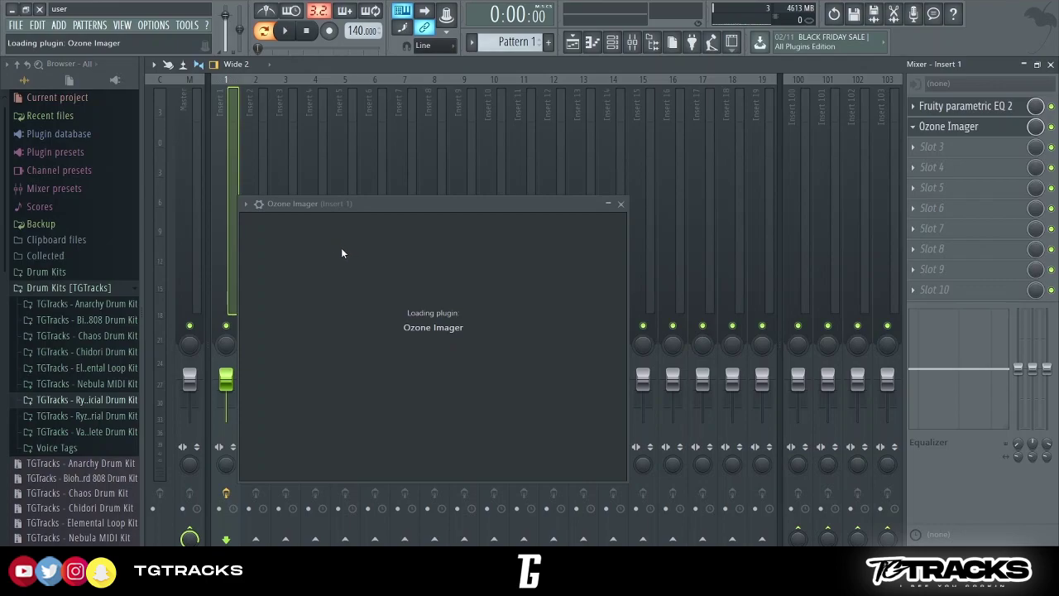
click(317, 253)
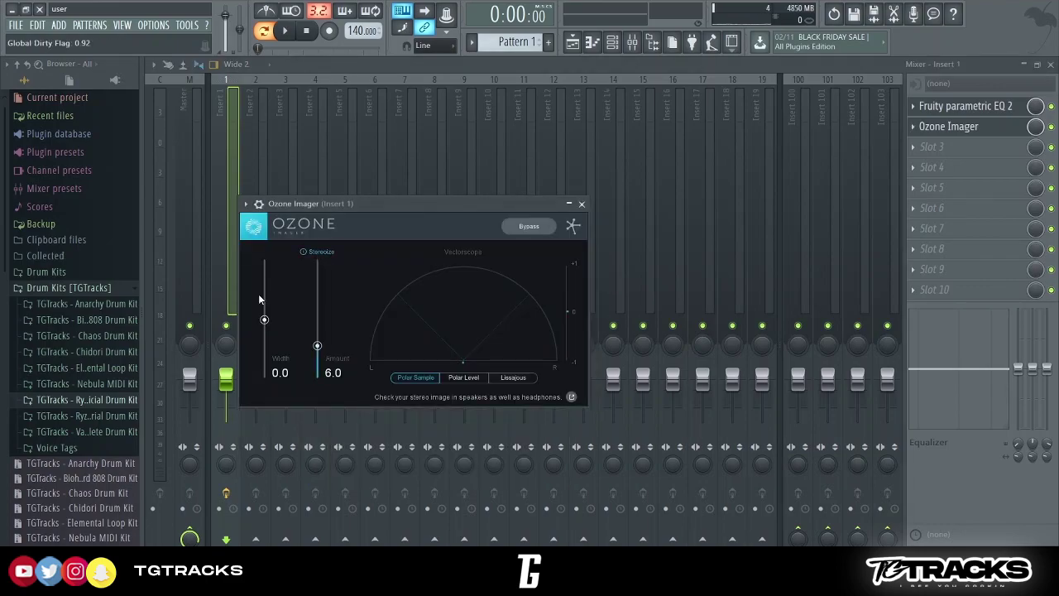
drag(264, 319, 265, 293)
drag(317, 345, 318, 304)
- Play the pattern, close Ozone Imager and lower the Insert 1 volume by about 3.7 dB
key(space)
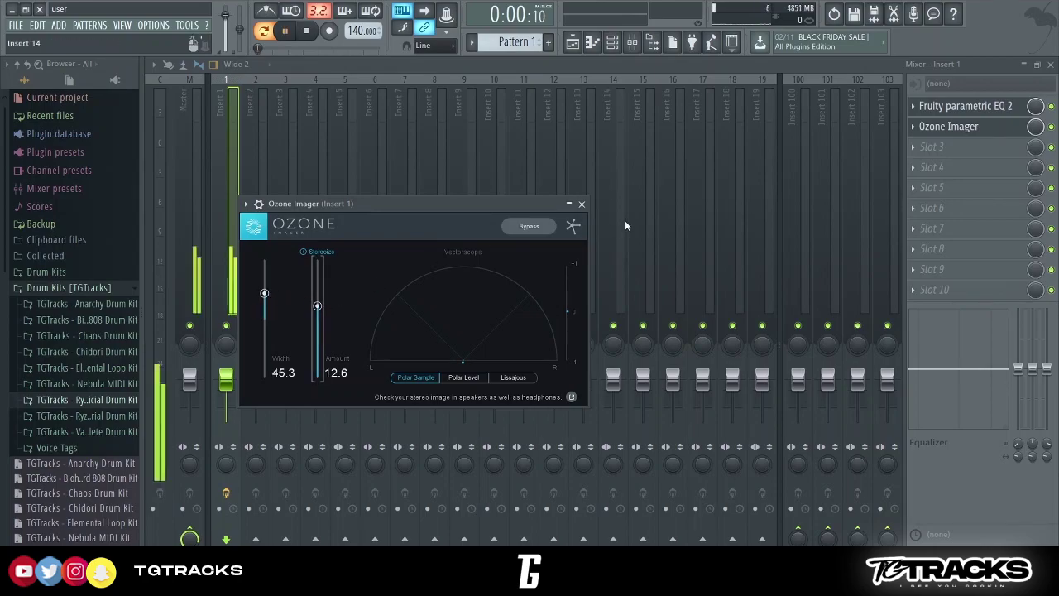
click(583, 204)
drag(227, 381, 227, 387)
- Try the Honky Tonk Piano preset on part A of Xpand!2 and audition the pattern with it
click(612, 42)
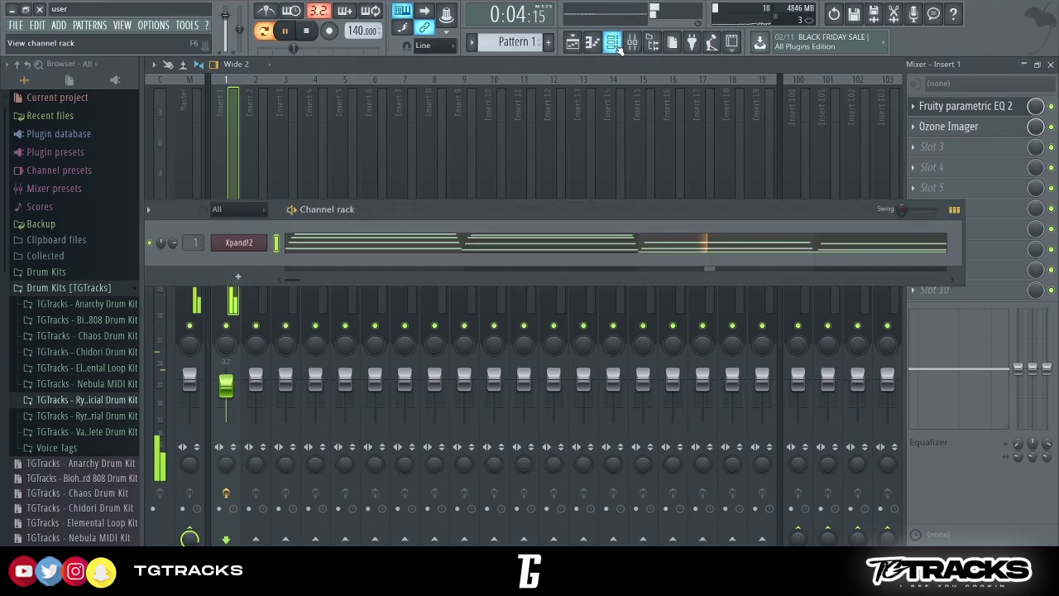
click(238, 242)
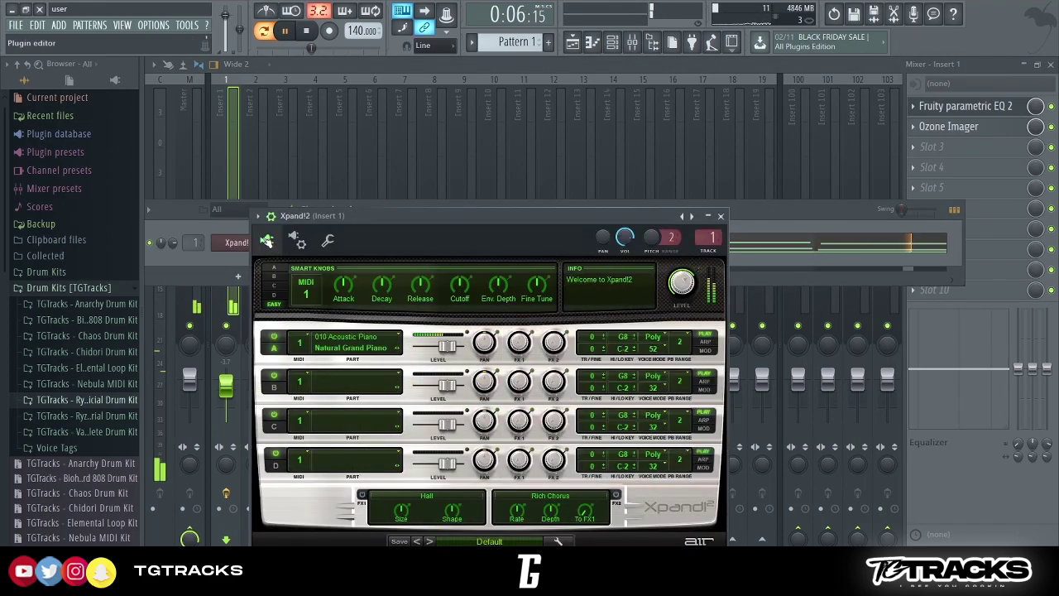
key(space)
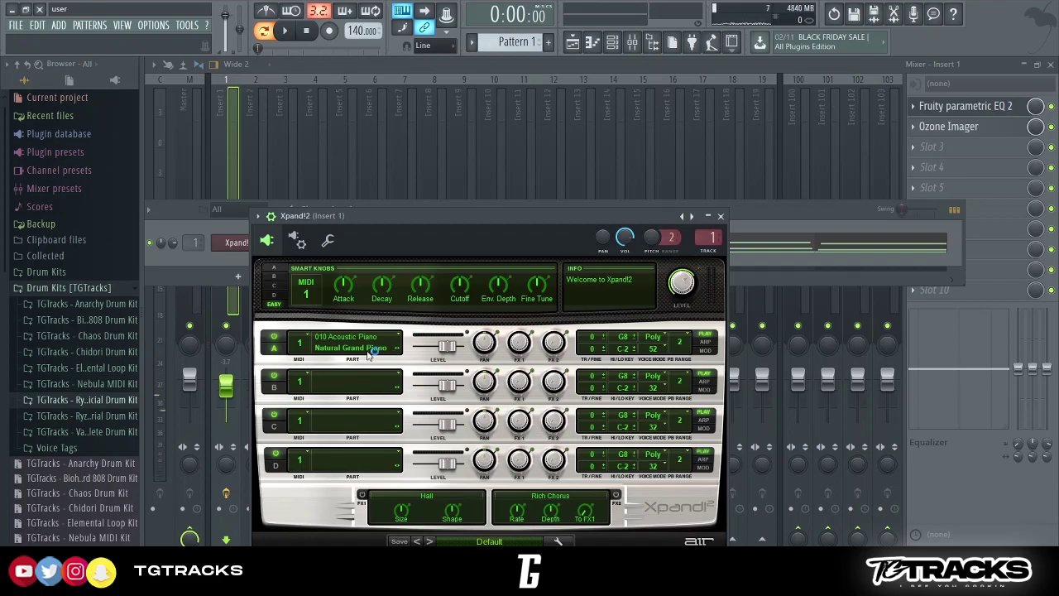
click(405, 356)
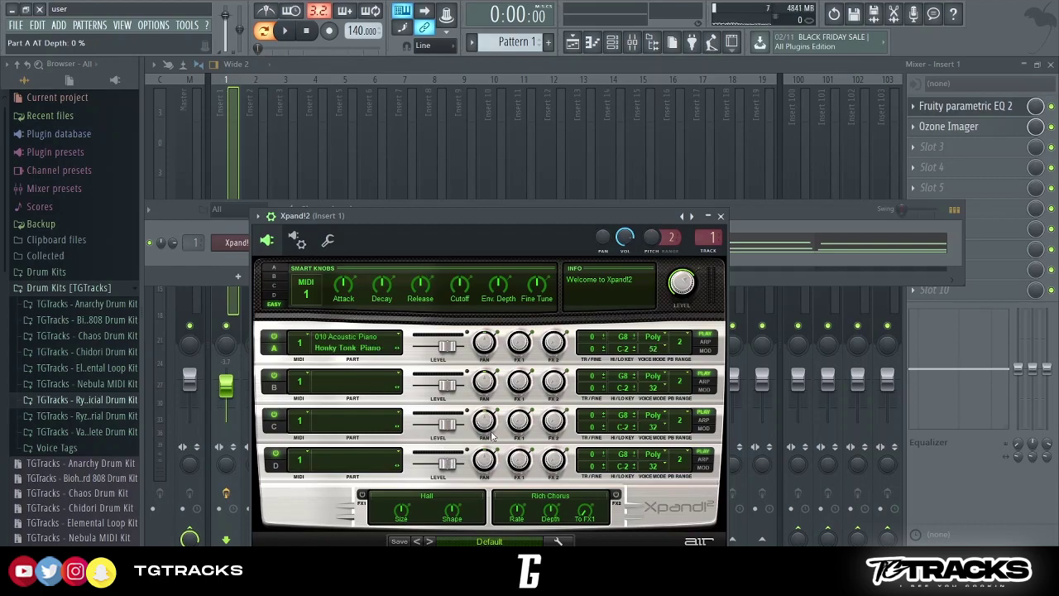
click(788, 222)
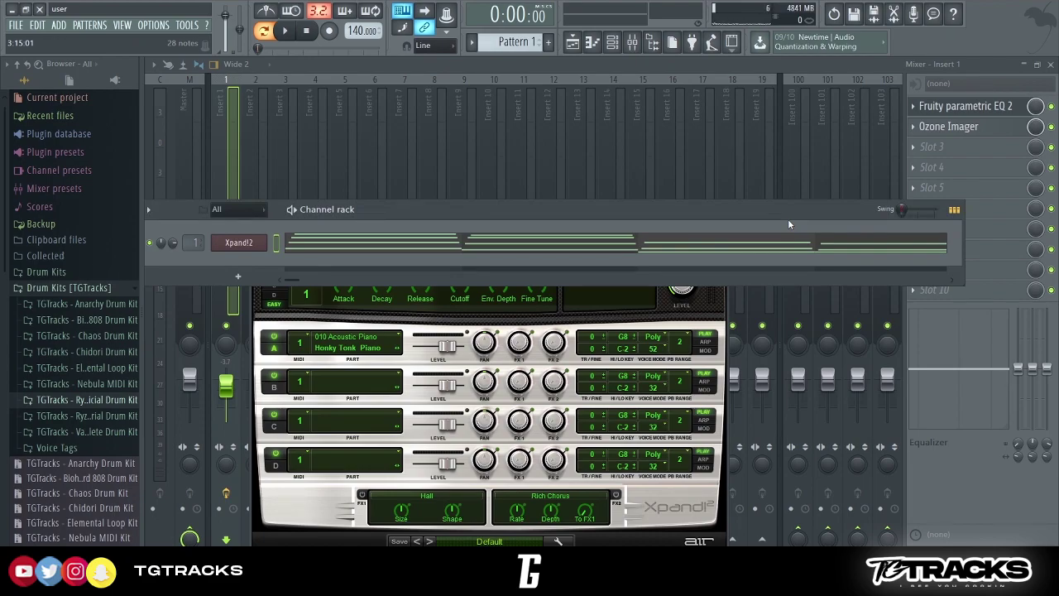
key(space)
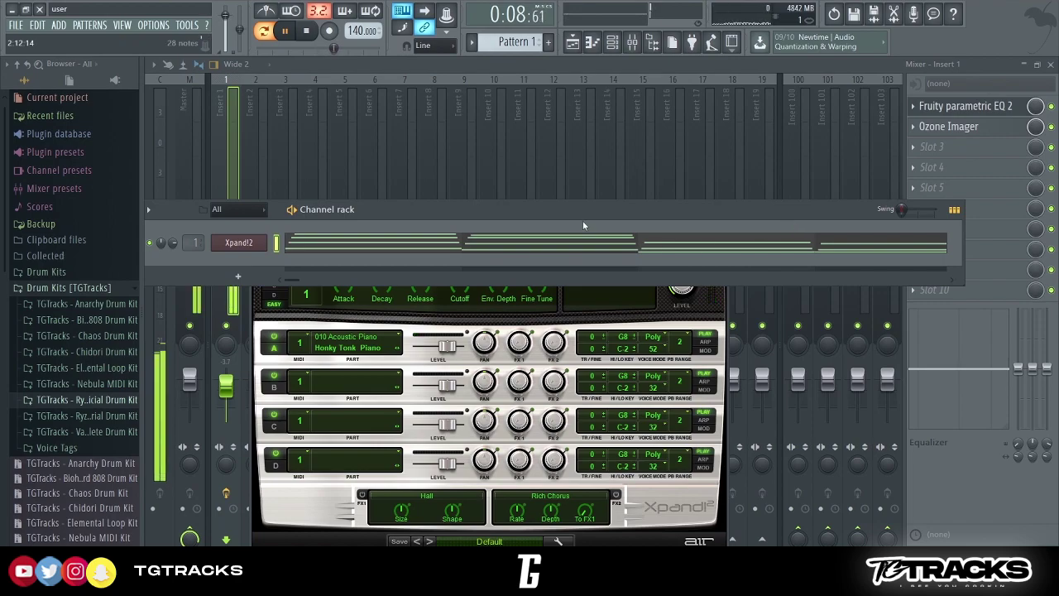
key(space)
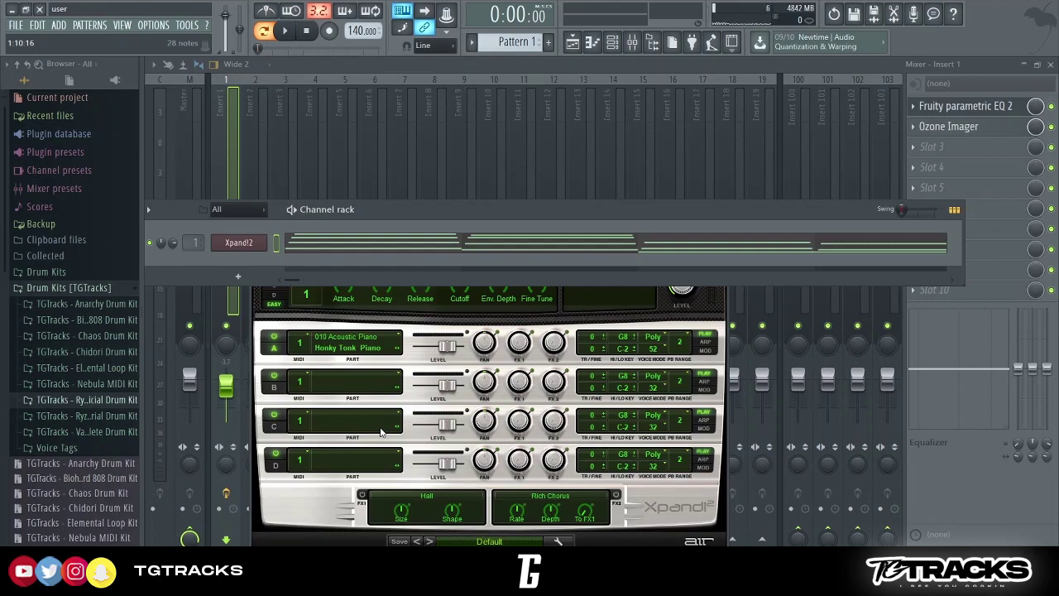
- Set part A of Xpand!2 to the Resonant Ambience preset and audition the pattern
click(432, 539)
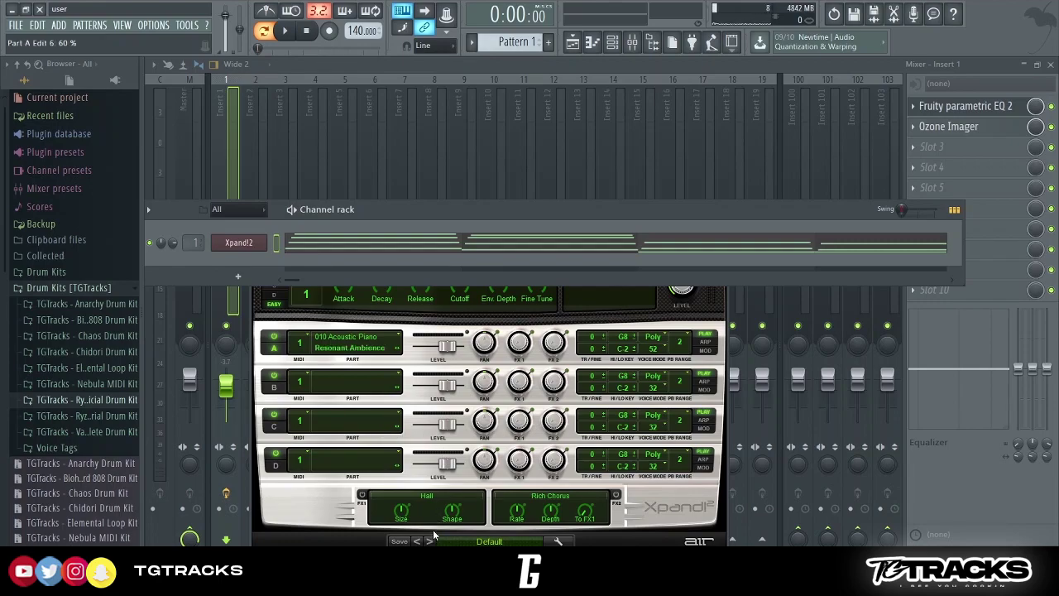
key(space)
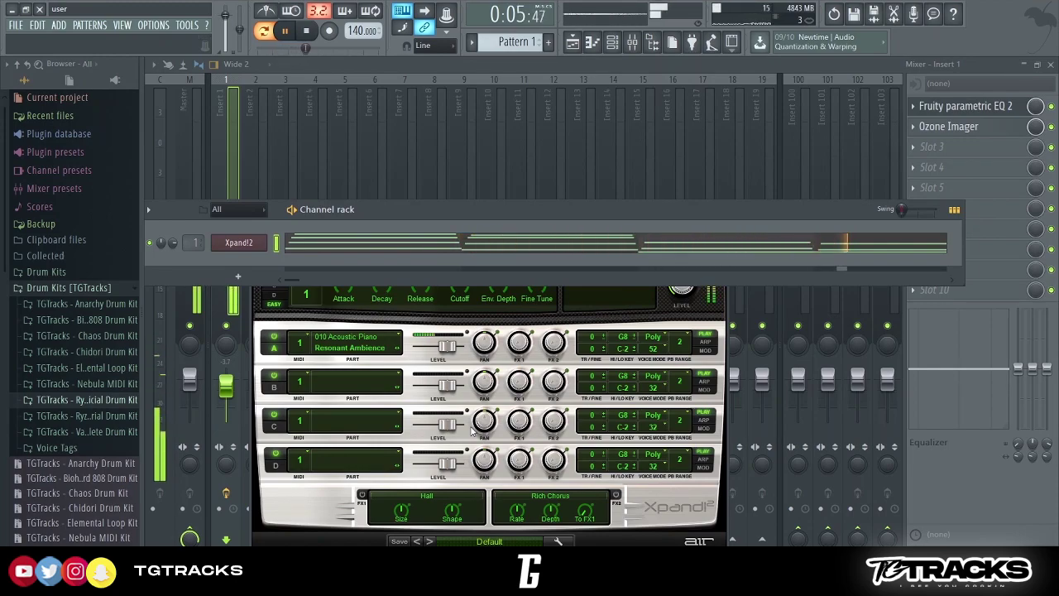
key(space)
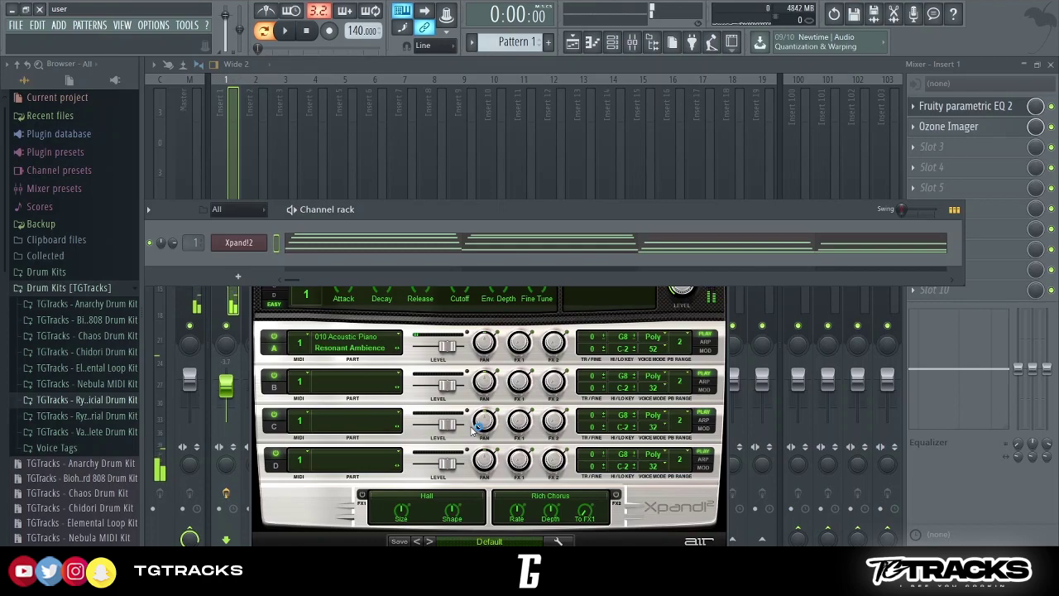
- Transpose all the chord notes up two semitones in the Xpand!2 piano roll
click(492, 254)
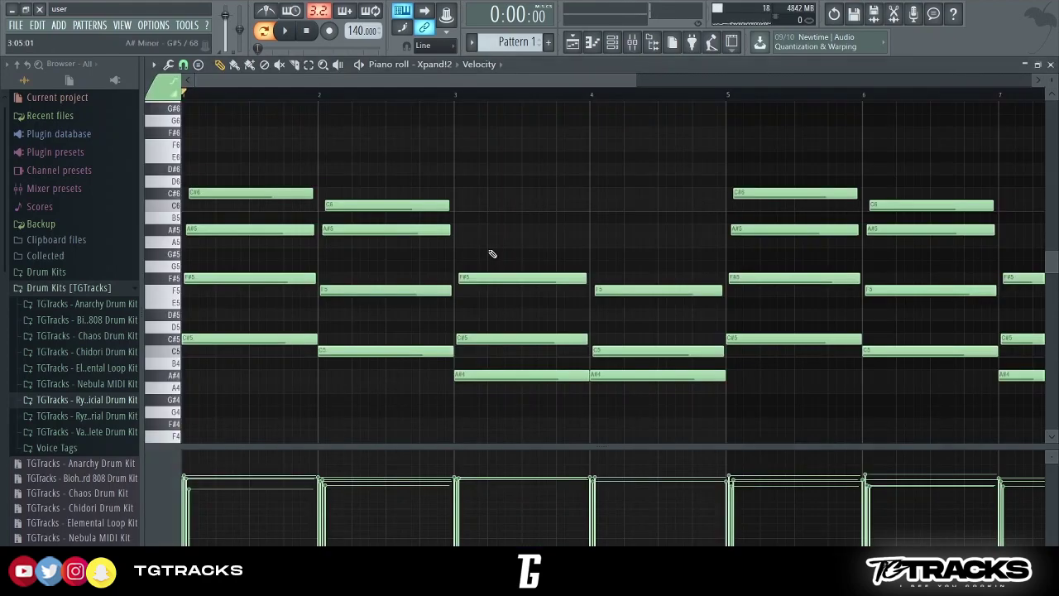
key(shift+Up)
key(shift+Up)
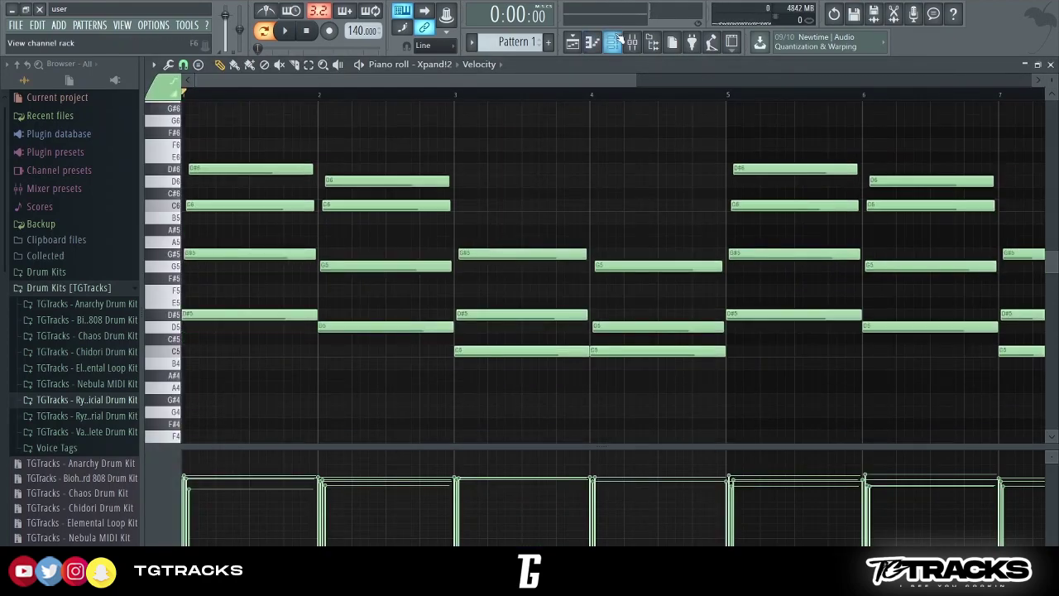
- Check the Xpand!2 sound settings and play the transposed chords with all eight bars in view
click(612, 42)
click(239, 243)
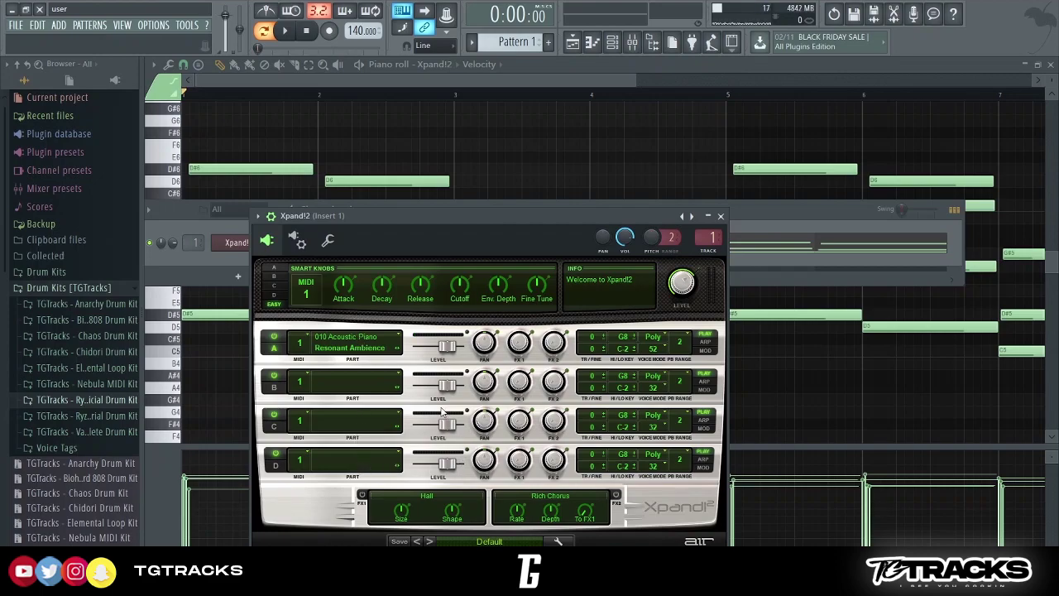
click(789, 219)
click(685, 177)
key(space)
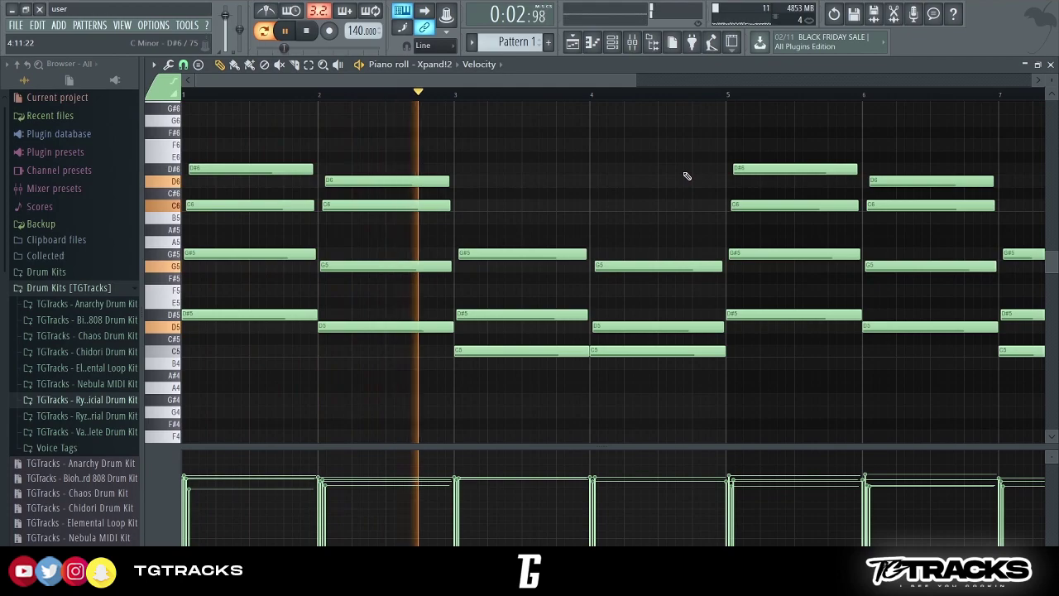
drag(638, 81, 873, 81)
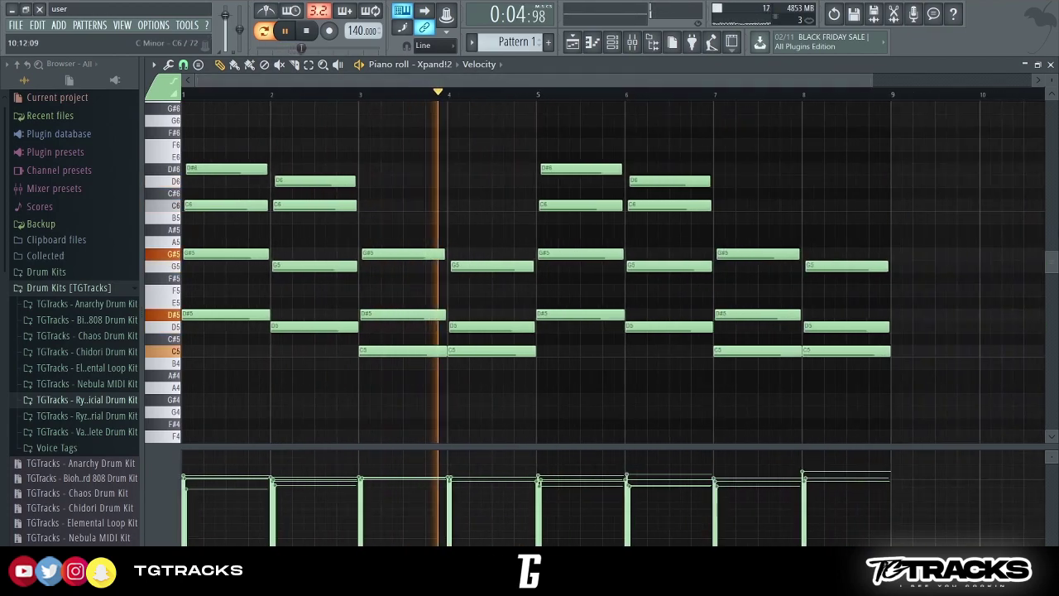
- Transpose all the Xpand!2 chord notes down one octave and play them back
drag(1051, 263, 1051, 300)
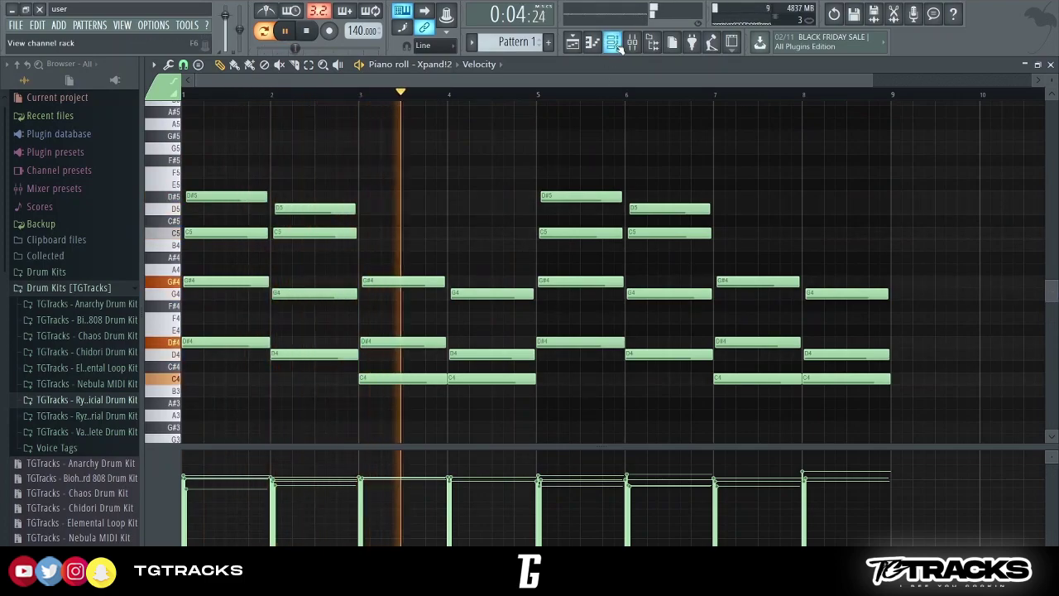
key(space)
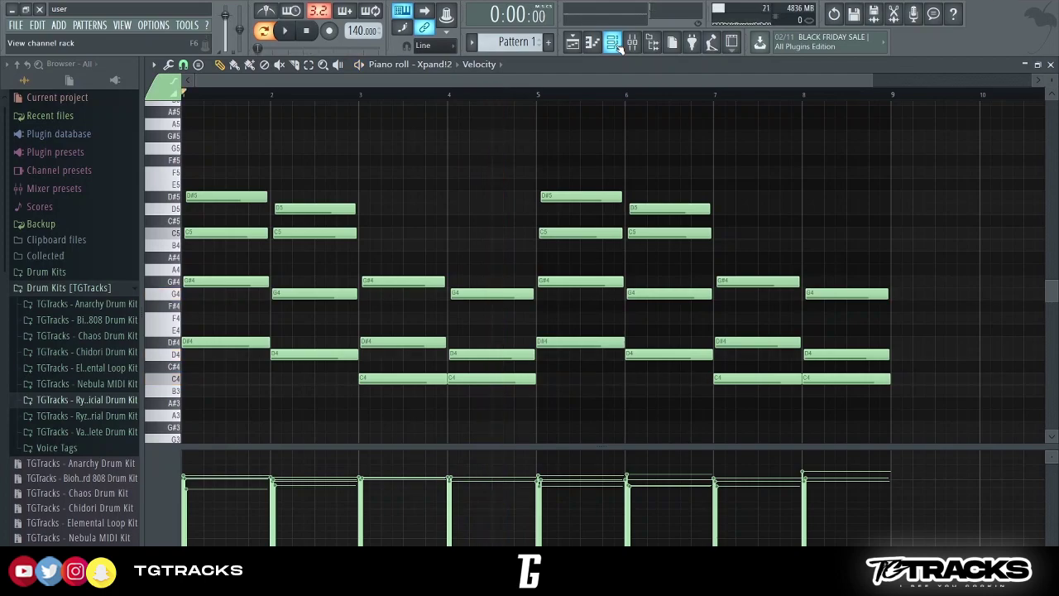
- Try the Harp+ preset from Strings on part A of Xpand!2 and audition the chord pattern
click(617, 46)
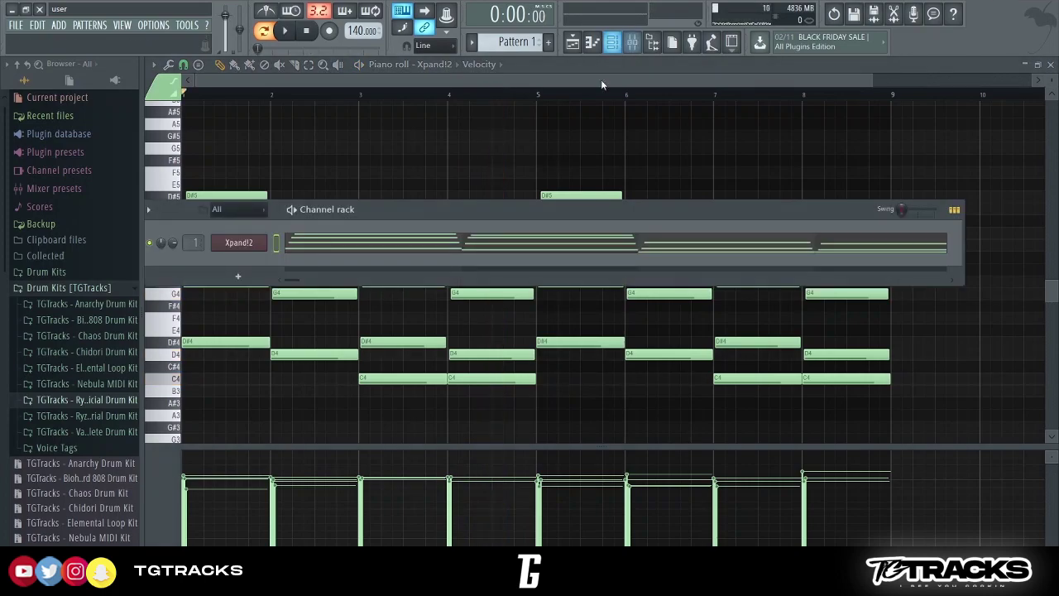
click(241, 242)
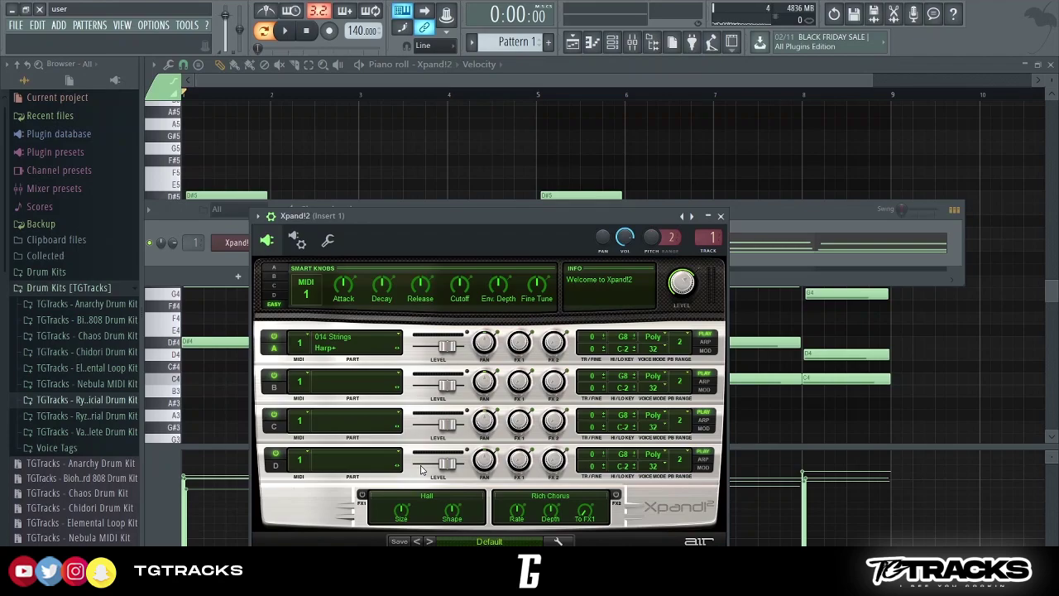
click(443, 448)
right_click(704, 176)
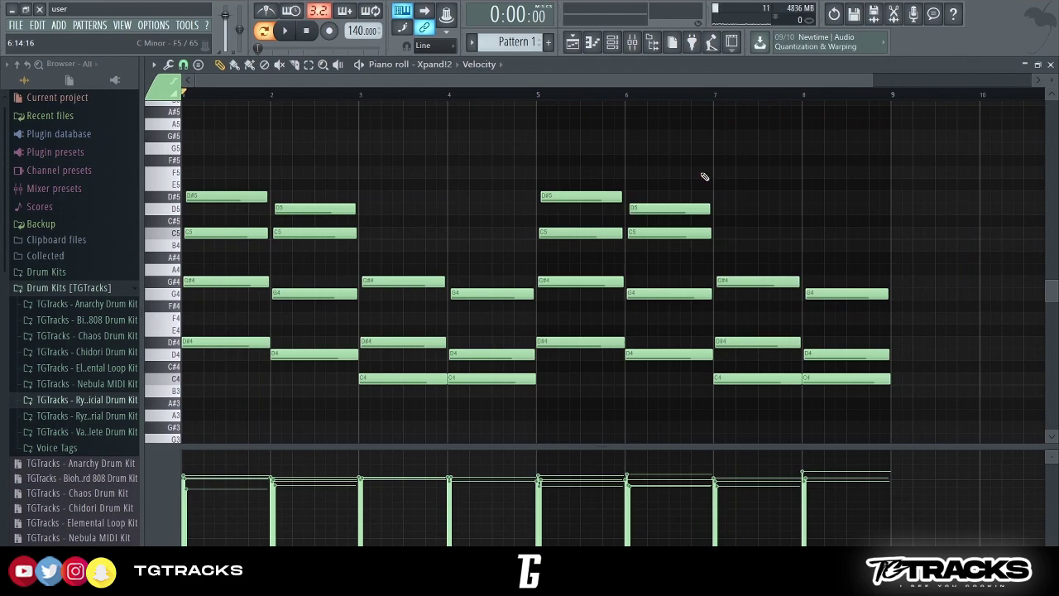
key(space)
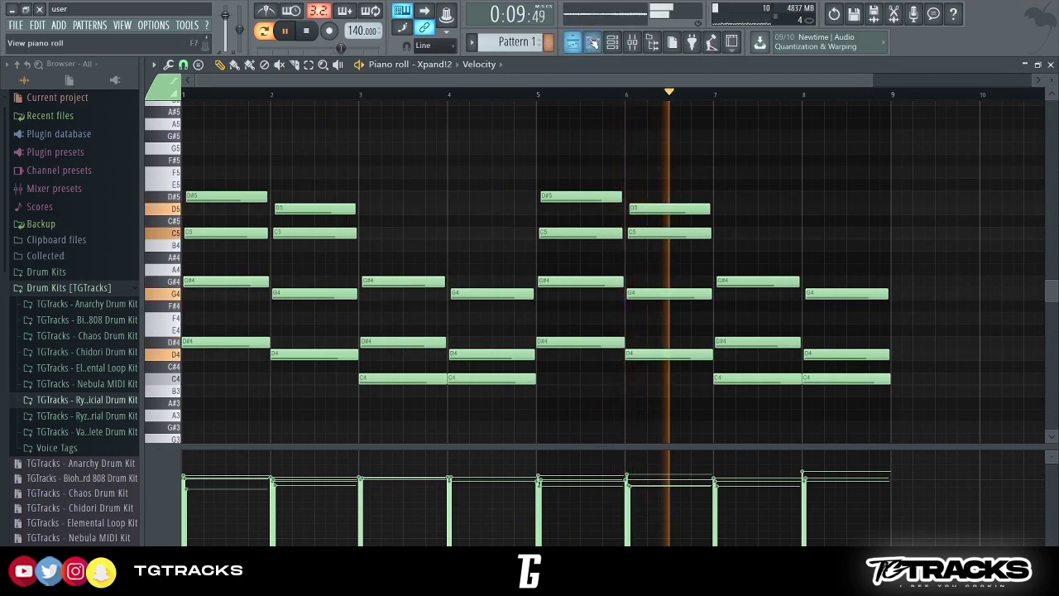
key(space)
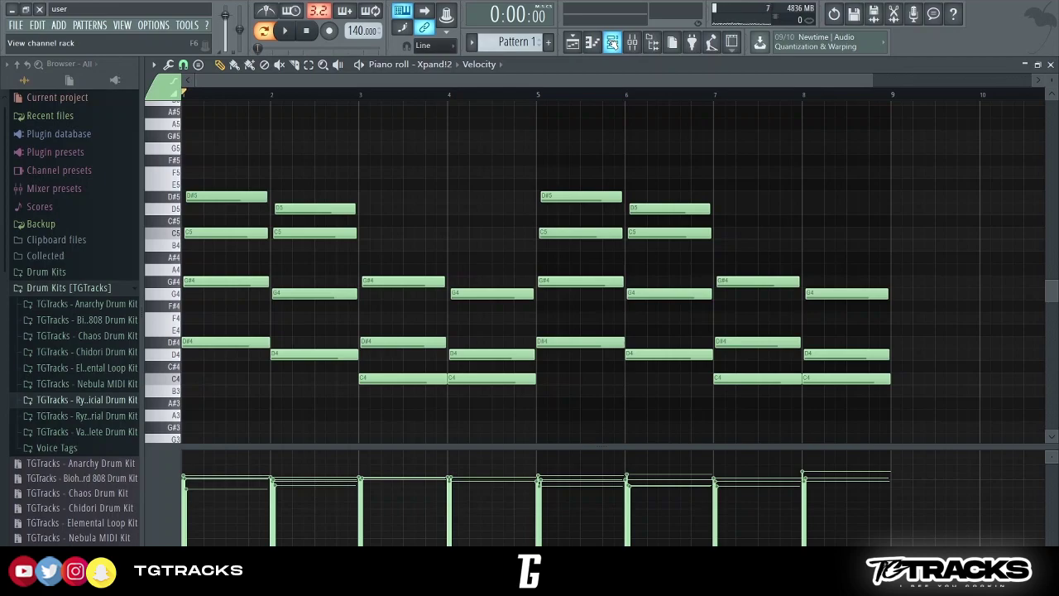
- Try the Shakuhachi+ preset from Ethnic on part A of Xpand!2 and audition the chords
click(612, 43)
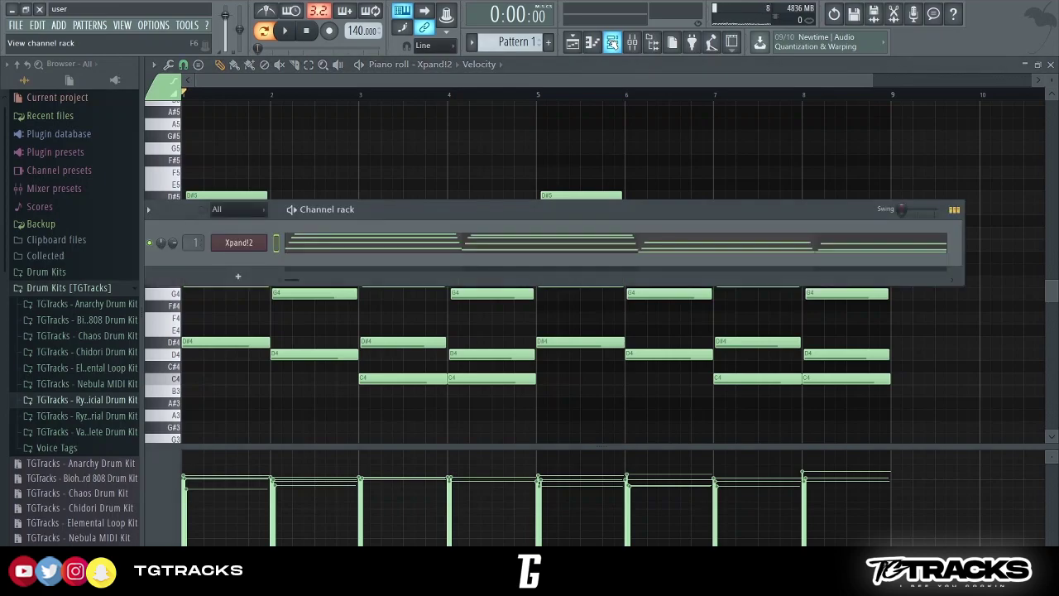
click(262, 241)
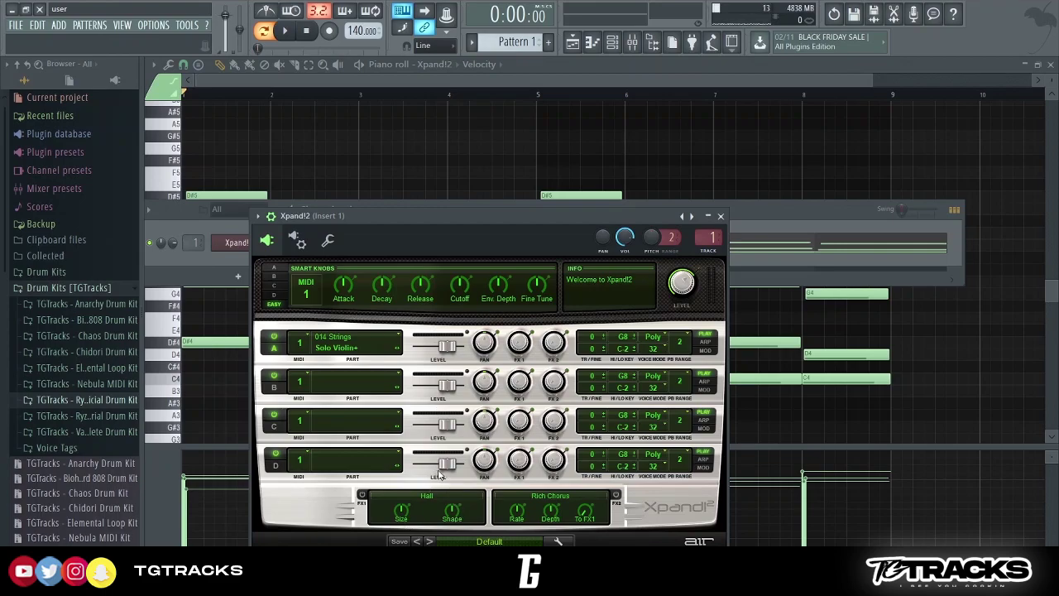
key(space)
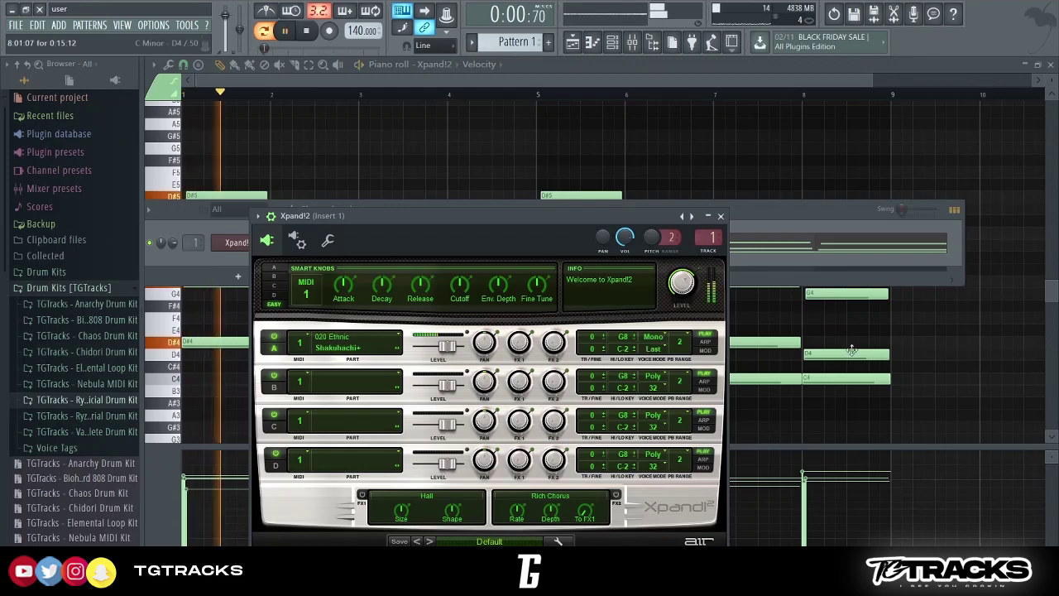
right_click(904, 331)
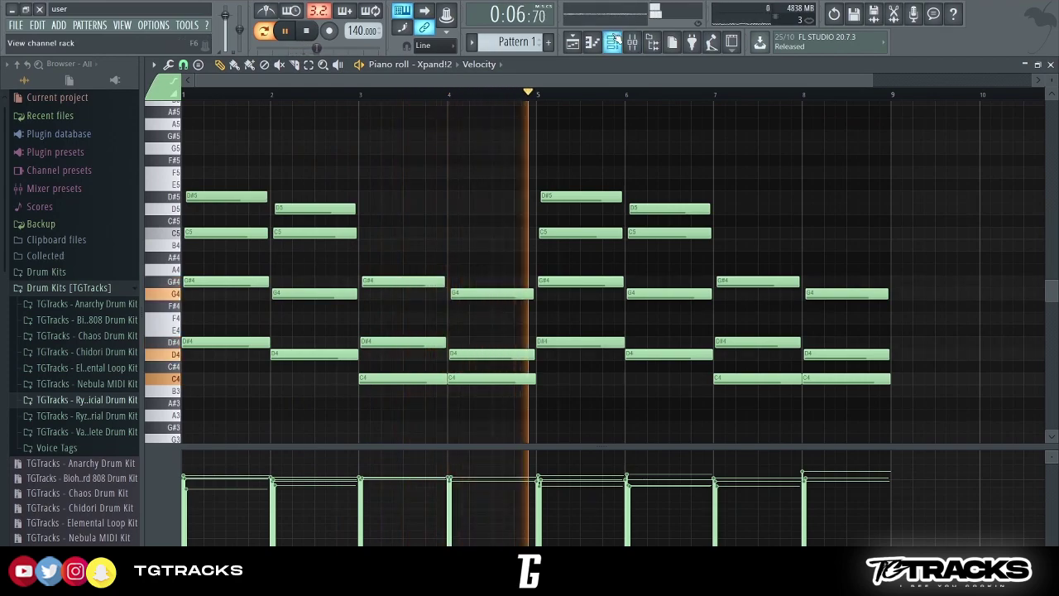
key(space)
- Try the chord notes one octave higher, play them, and restore the lower octave
key(ctrl+z)
key(space)
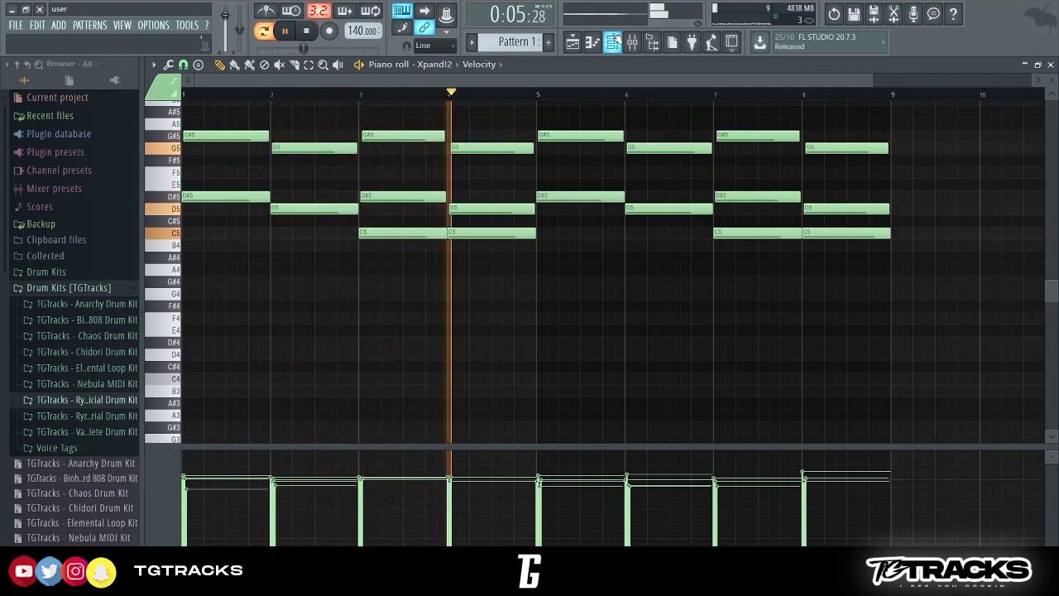
key(space)
key(ctrl+z)
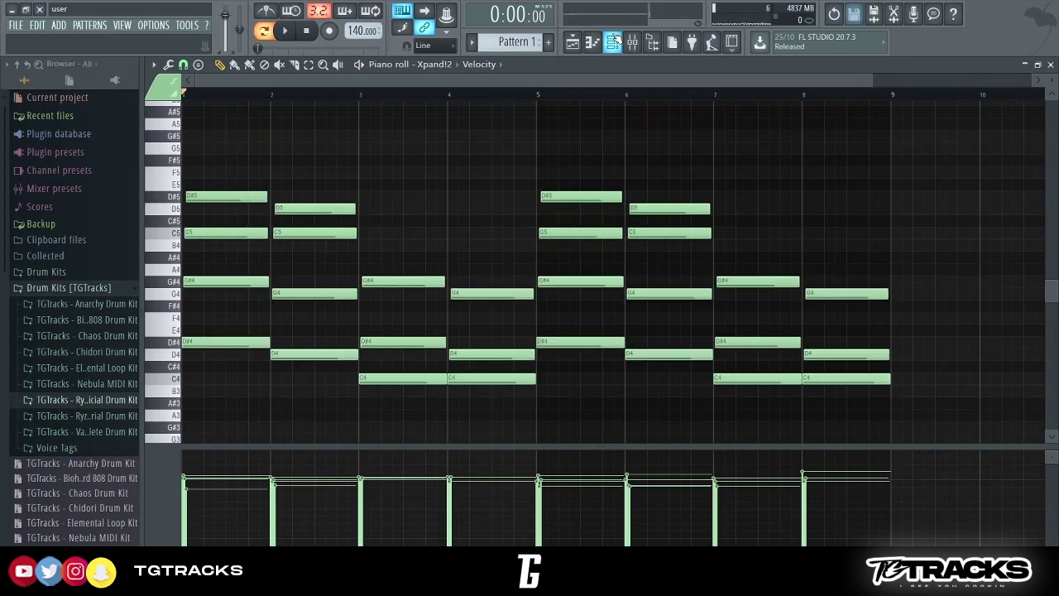
- Try the Shamisen+ preset from Ethnic on part A of Xpand!2 and audition the pattern
click(617, 41)
click(239, 242)
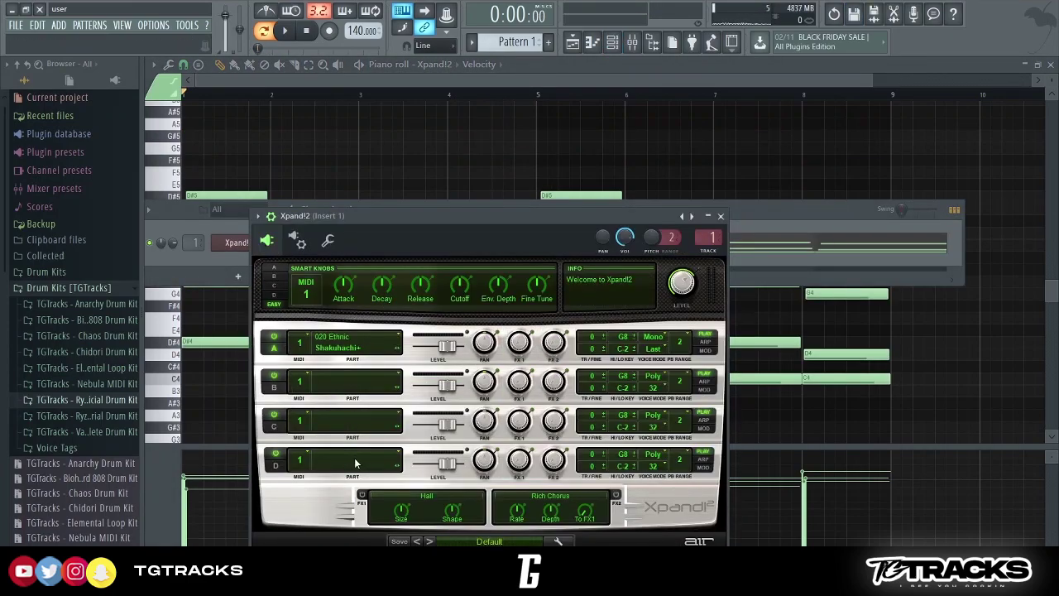
click(437, 482)
key(space)
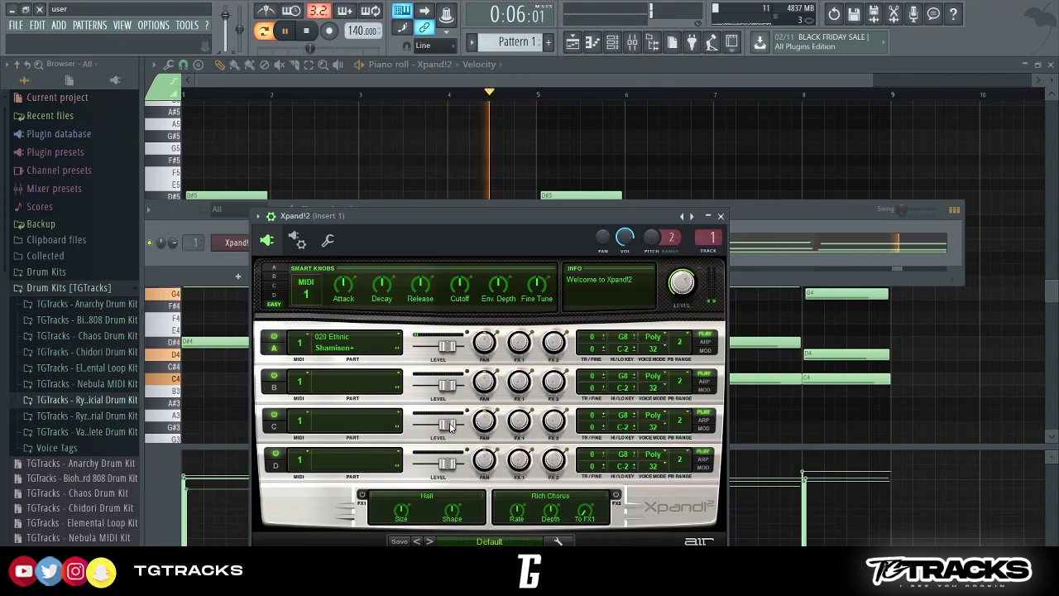
key(space)
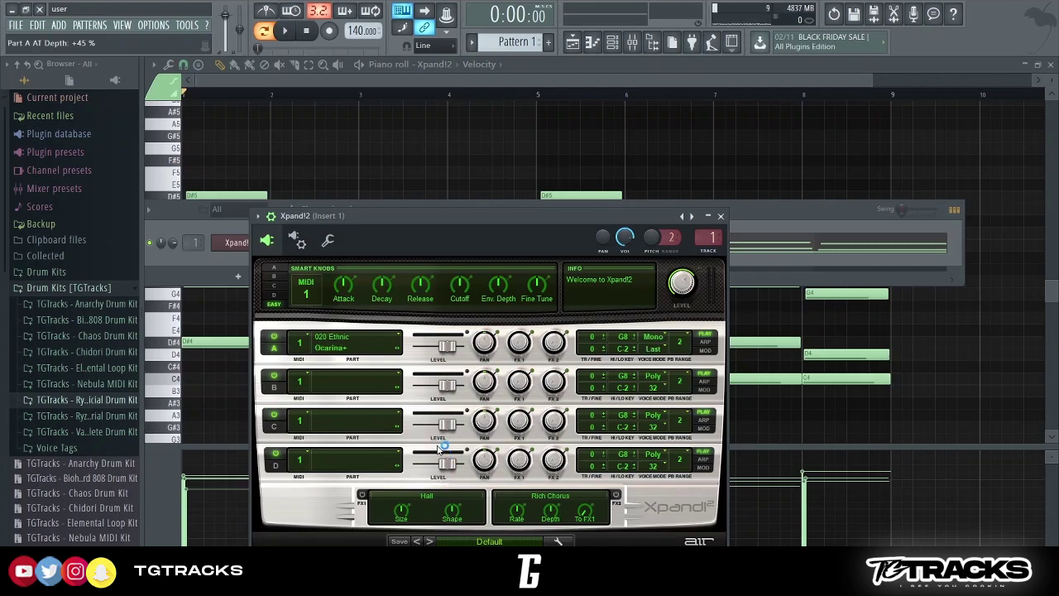
- Audition the Ocarina+ preset on part A of Xpand!2 and transpose all the chord notes up one octave
click(761, 217)
key(space)
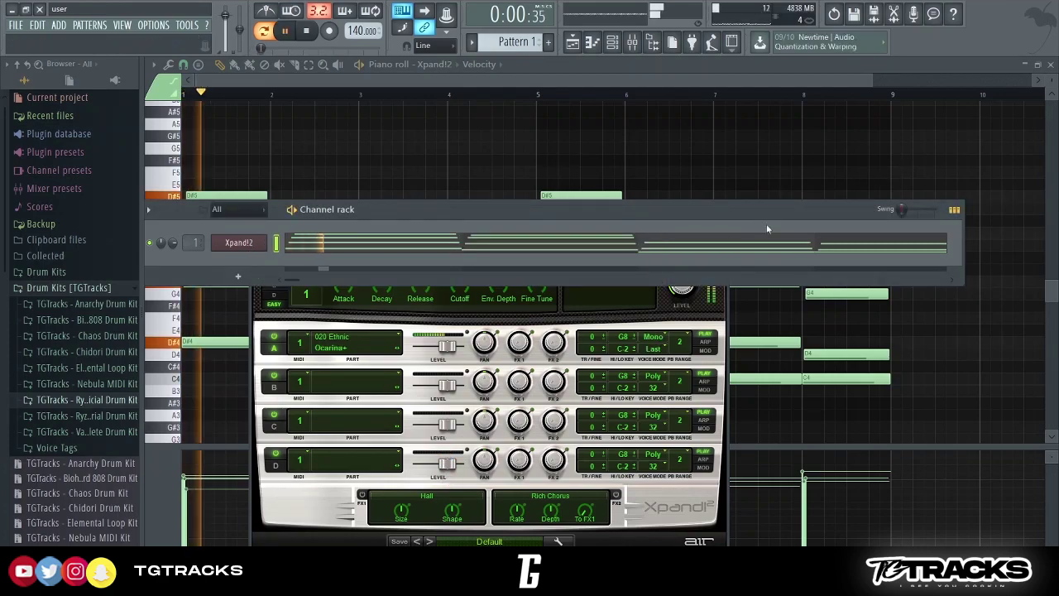
click(910, 366)
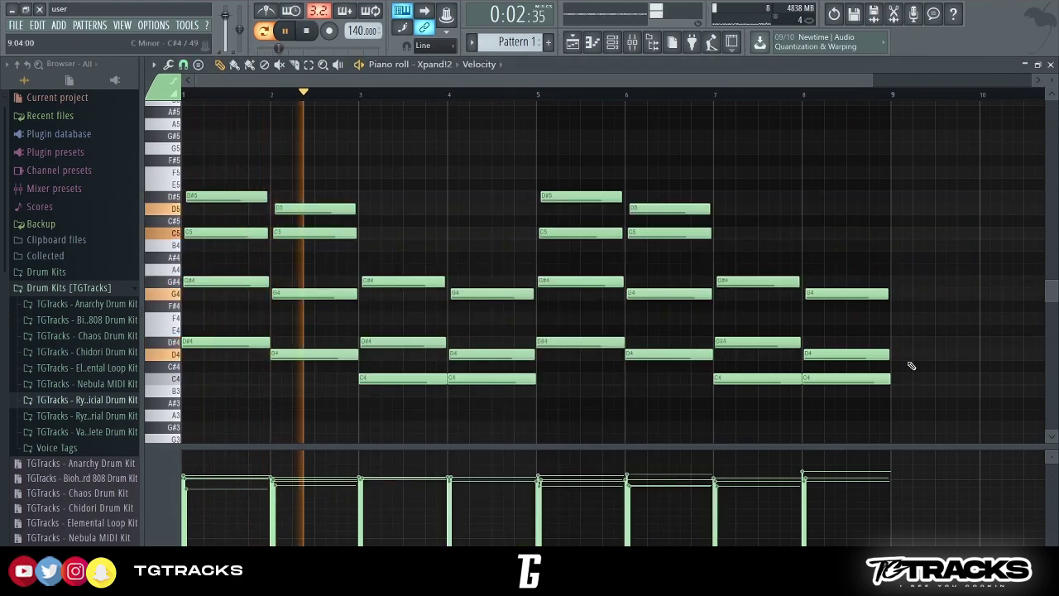
key(ctrl+Up)
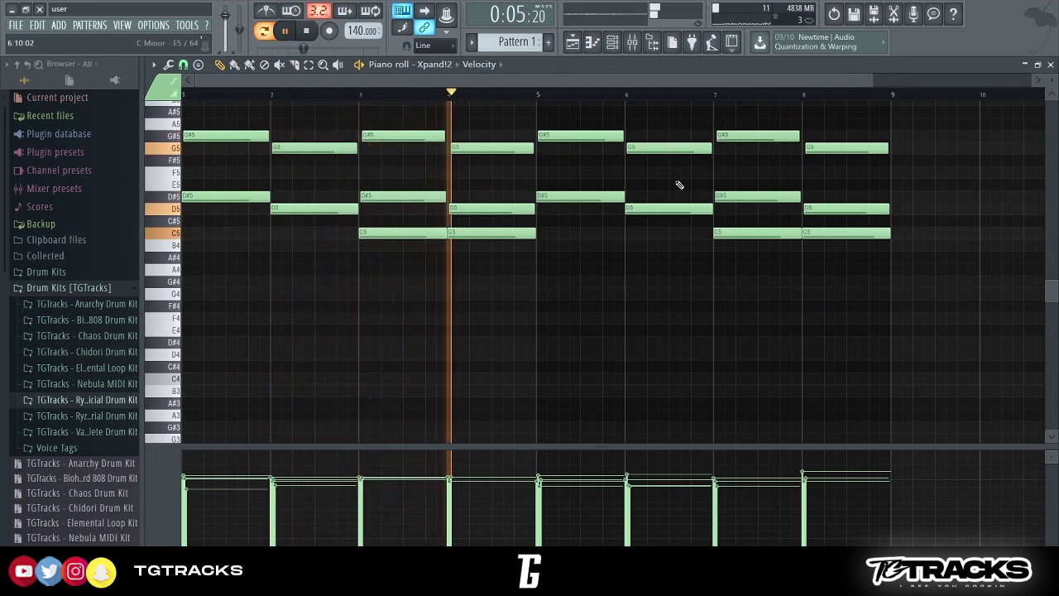
key(space)
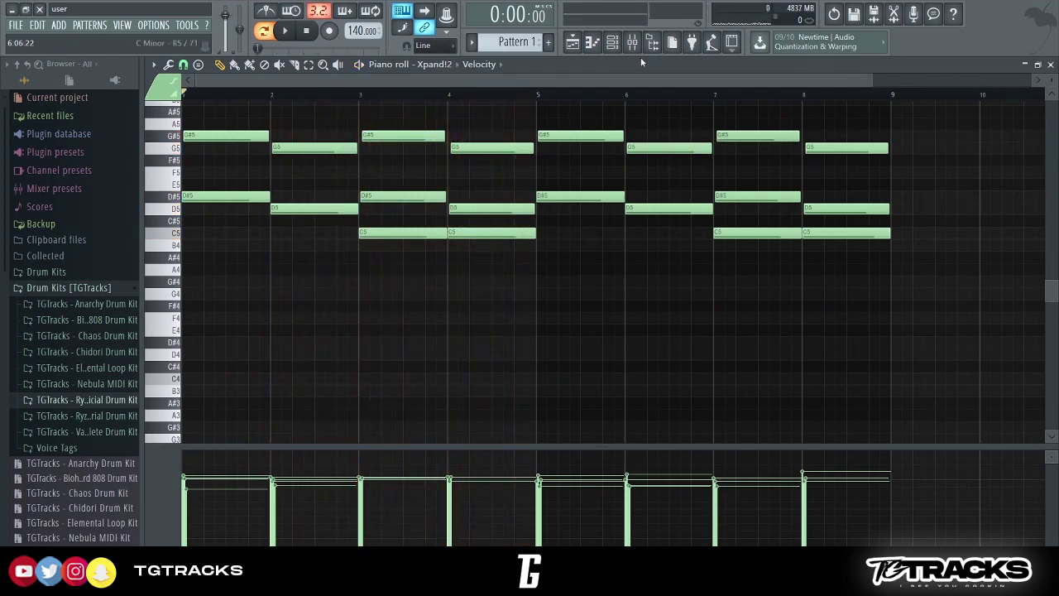
- Try the Glassy Glockenspiel preset from Bells on part A of Xpand!2 and audition the raised chords
click(612, 41)
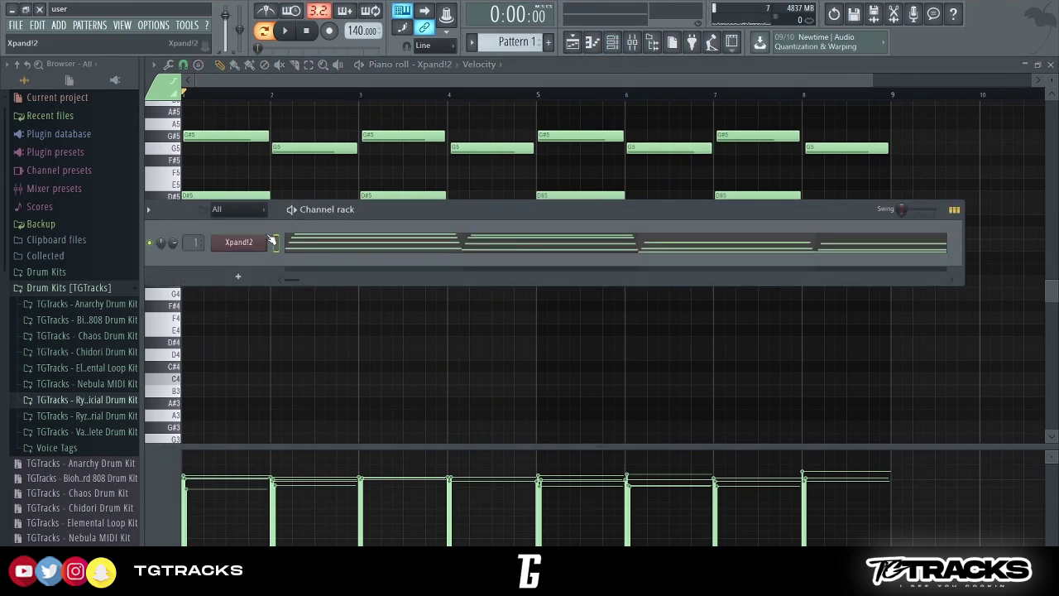
click(271, 240)
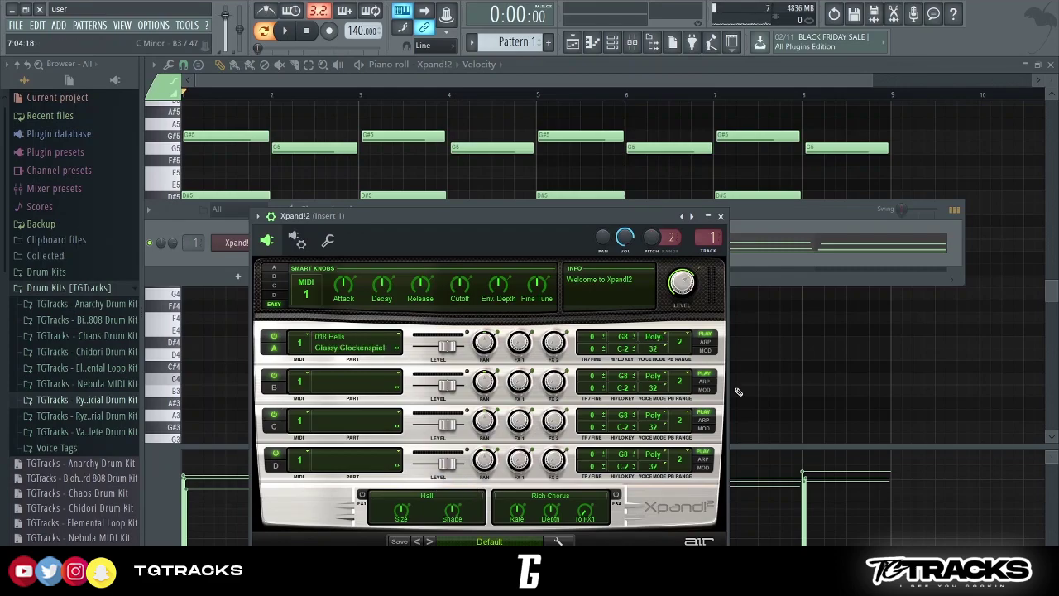
right_click(858, 356)
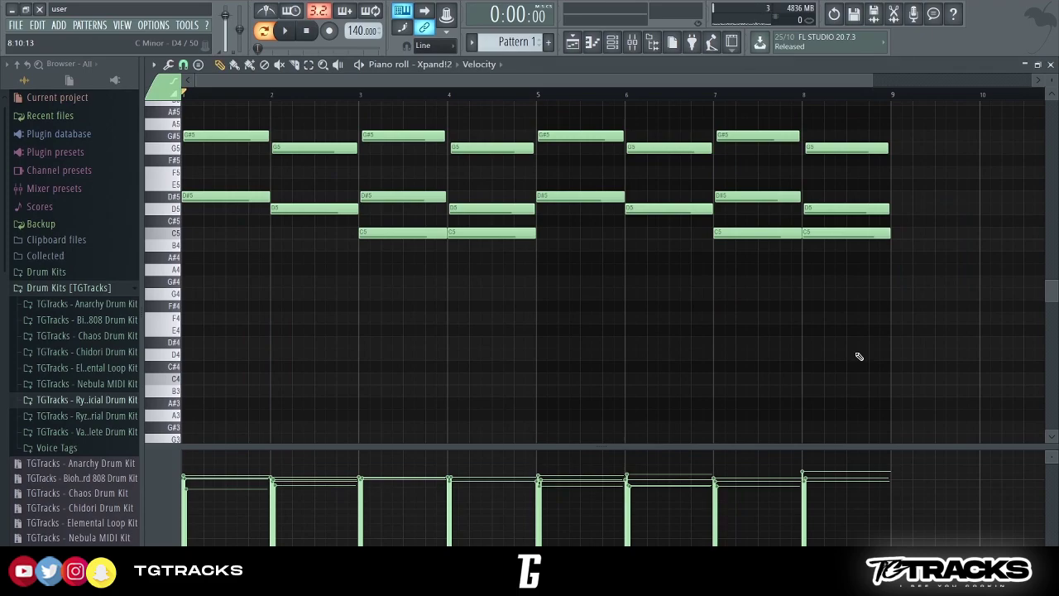
key(space)
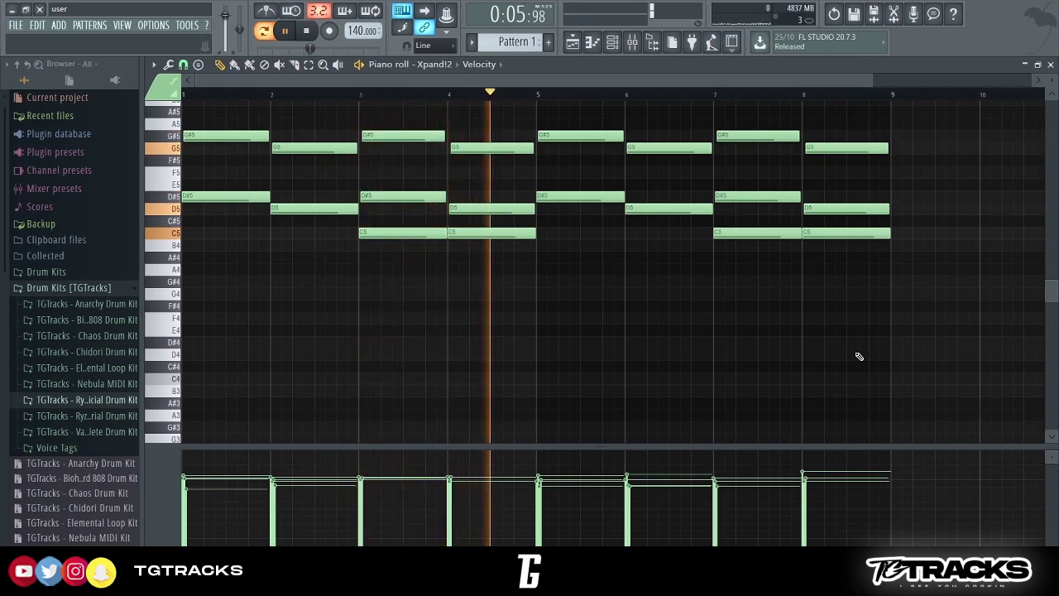
key(space)
- Check the Xpand!2 sound and play the pattern with the mixer's Insert 1 track in view
click(612, 42)
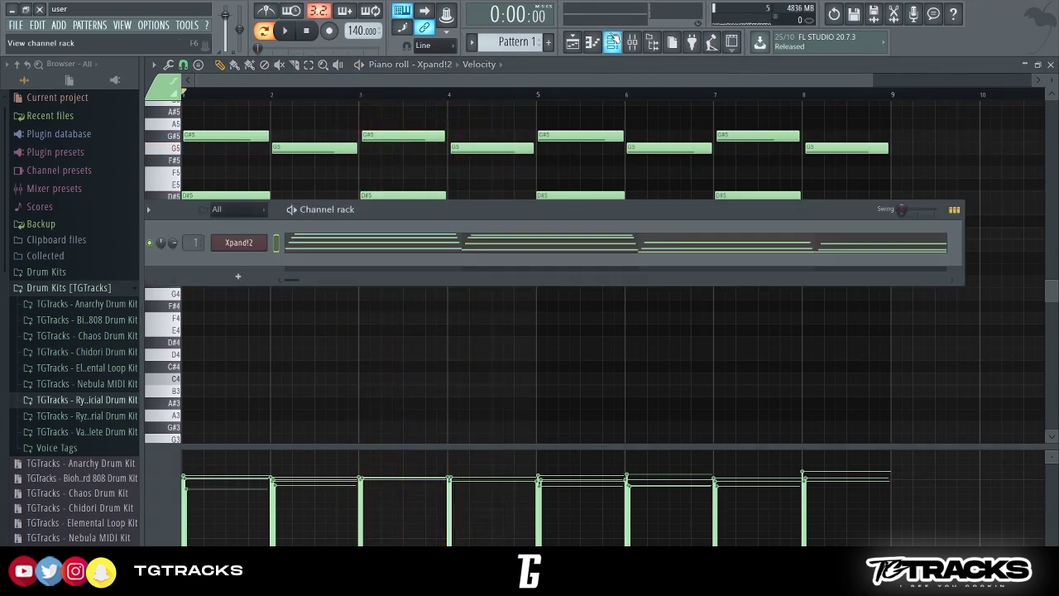
click(240, 242)
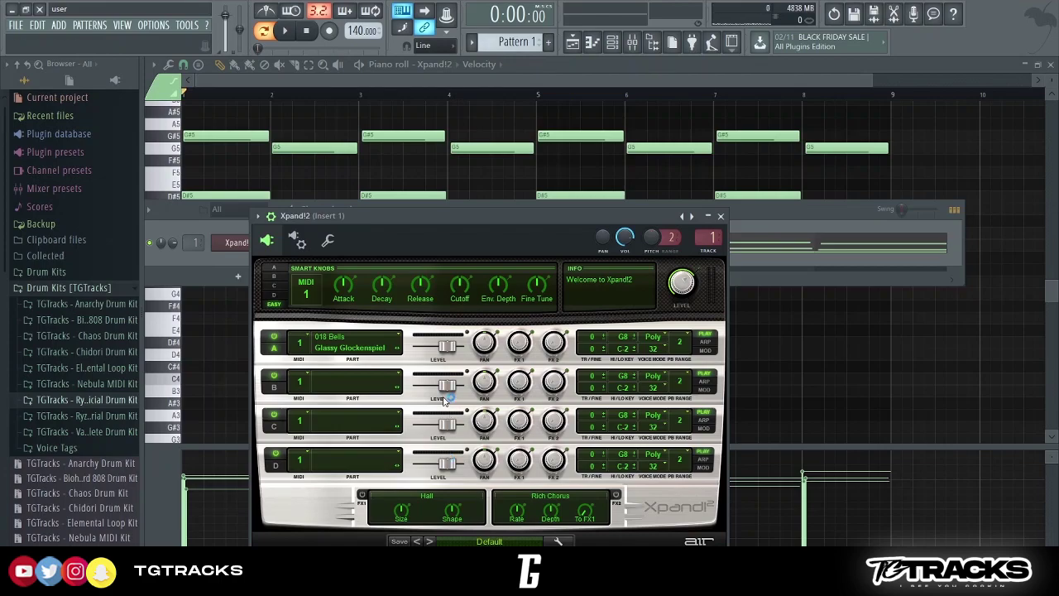
key(F9)
key(space)
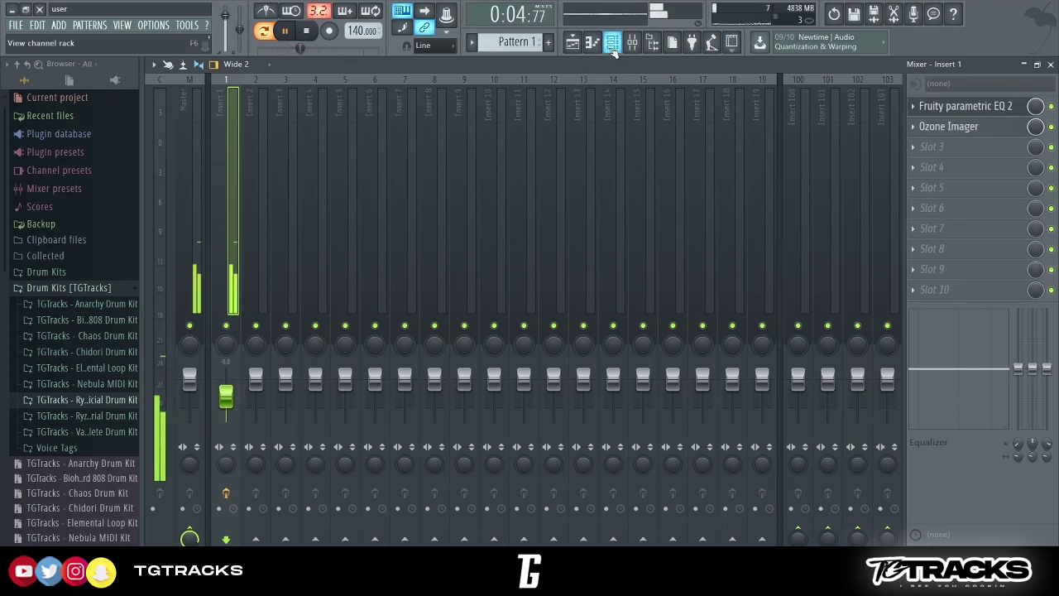
key(space)
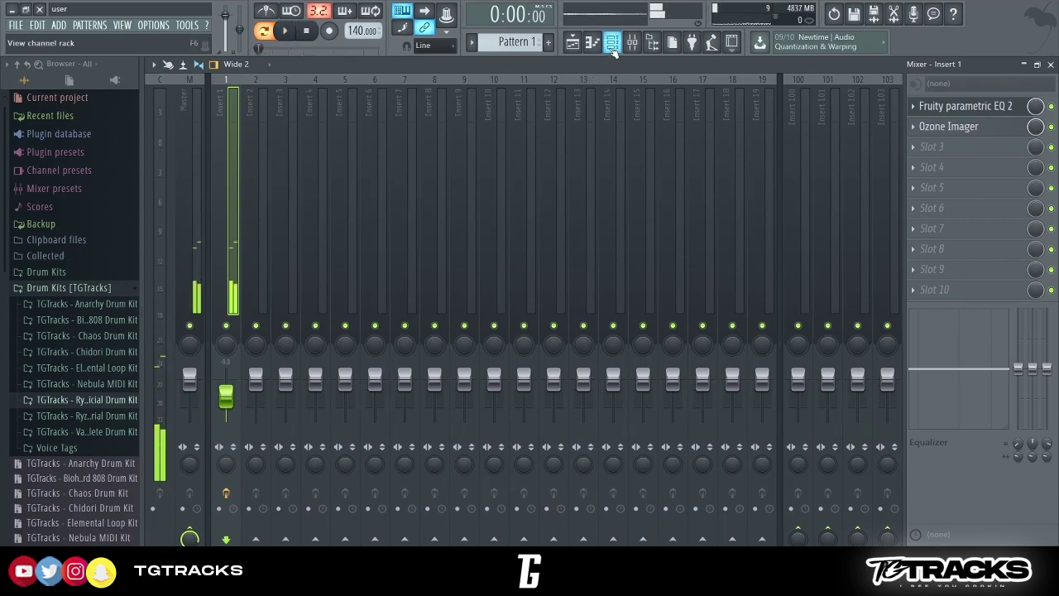
- Set part A of Xpand!2 to the Mandolin+ preset from Guitars and play the pattern in the piano roll
click(612, 48)
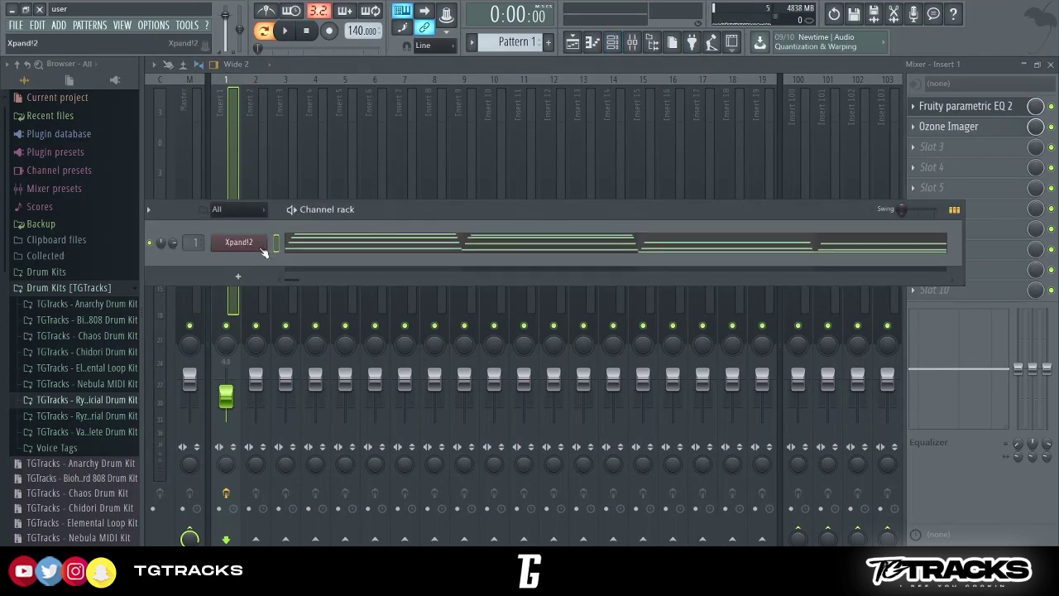
click(240, 242)
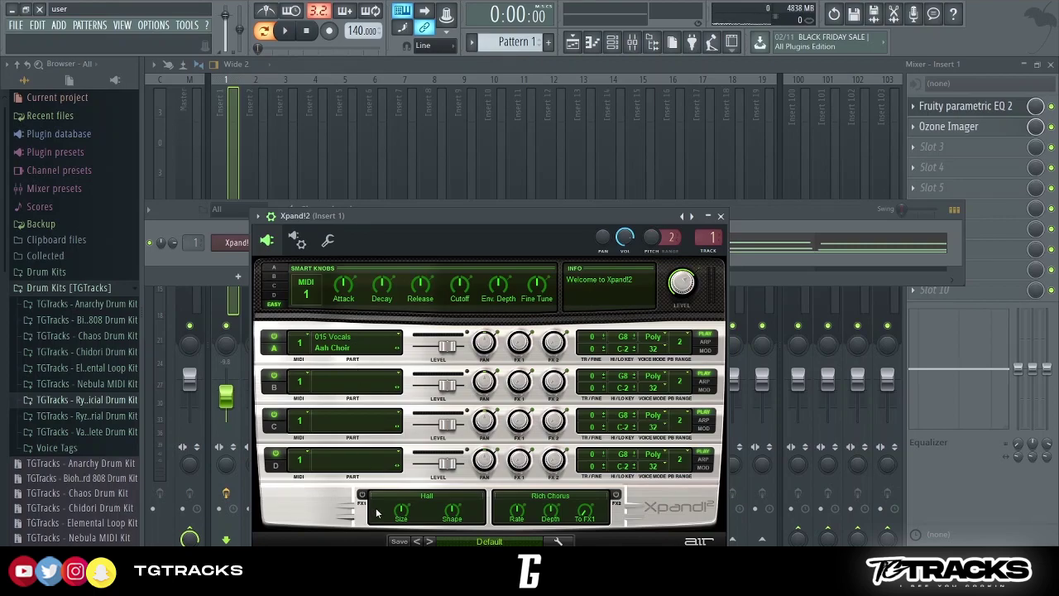
click(458, 299)
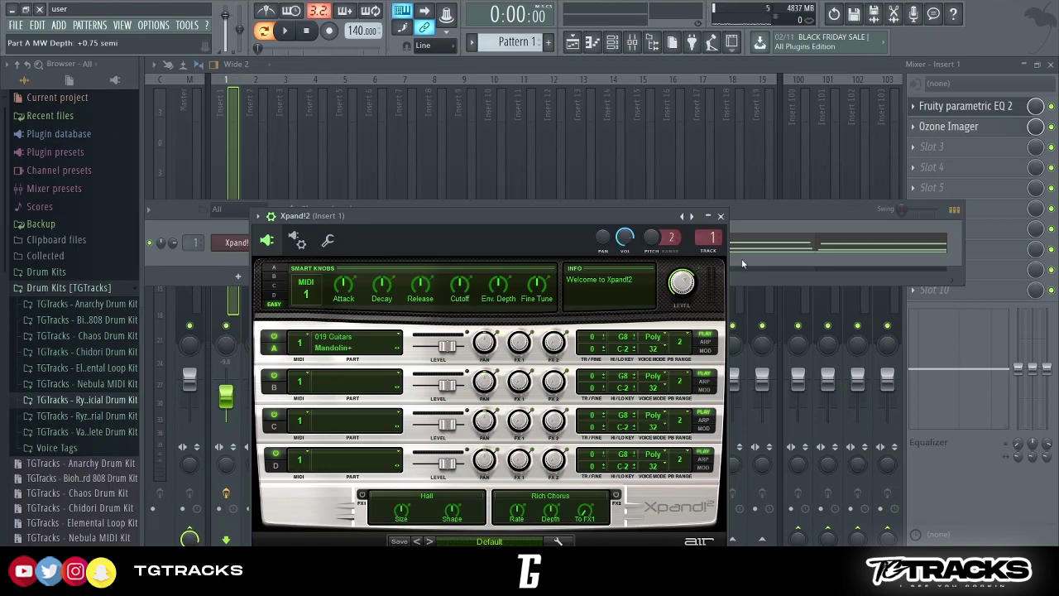
key(F7)
key(space)
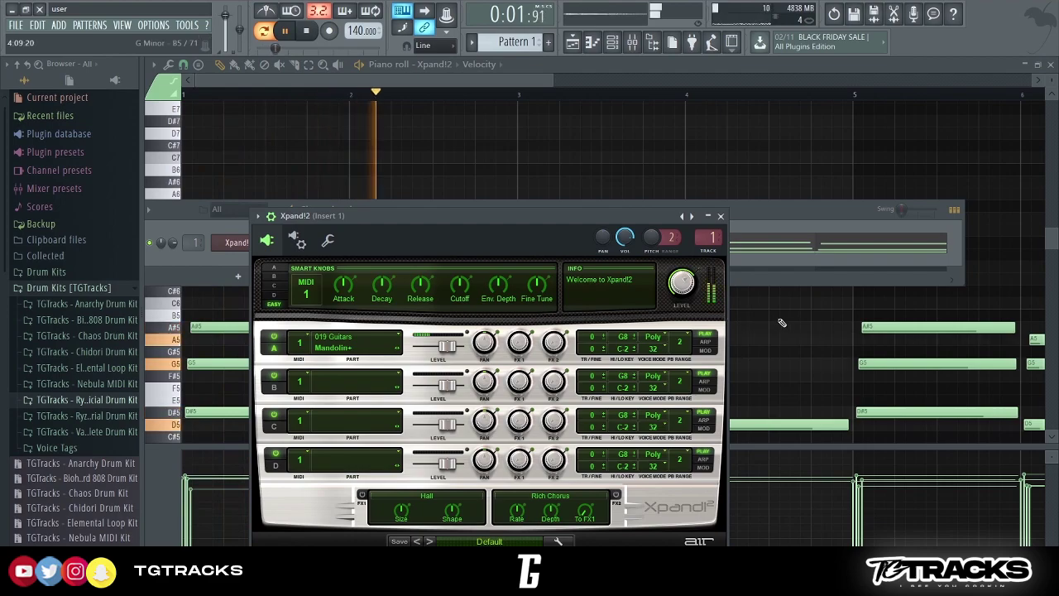
- Examine the Xpand!2 plugin settings and miscellaneous channel functions while the pattern plays
click(739, 279)
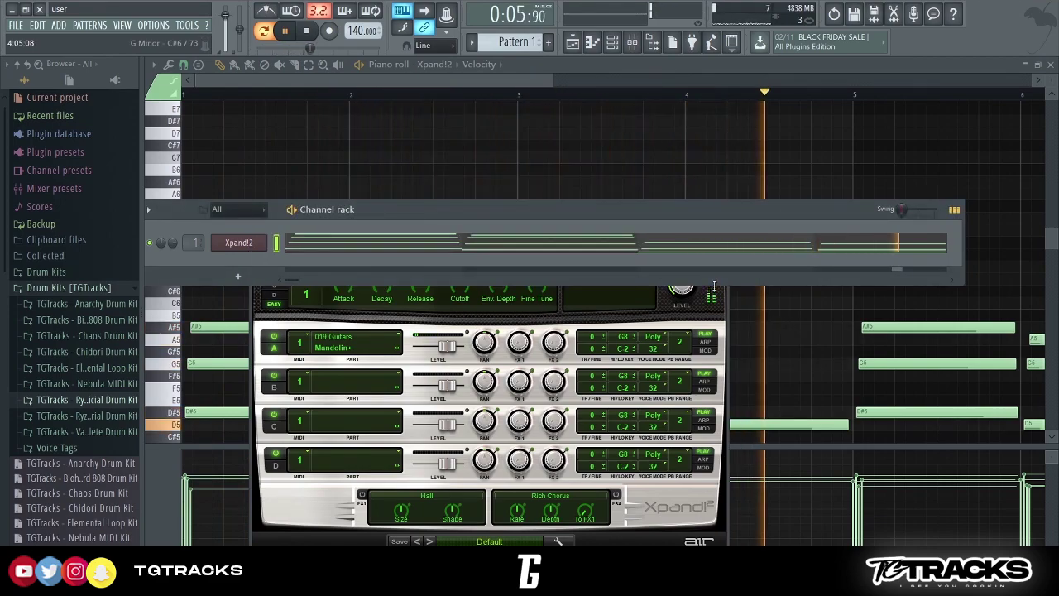
click(252, 248)
click(251, 248)
click(299, 242)
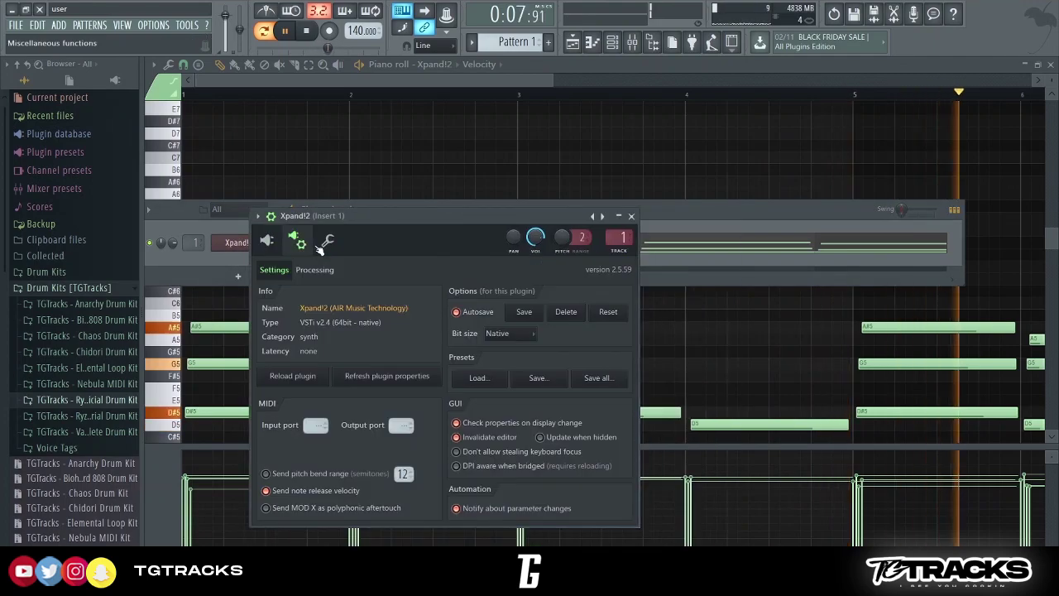
click(323, 244)
click(261, 247)
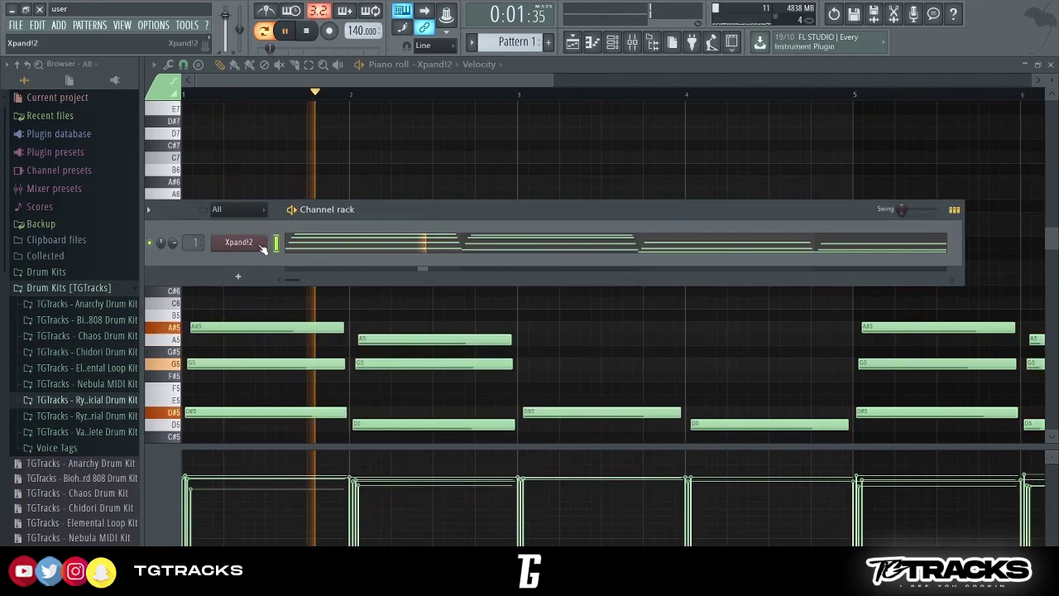
- Try the Ukelele+ preset from Guitars on part A of Xpand!2 and audition the chord pattern with it
click(261, 247)
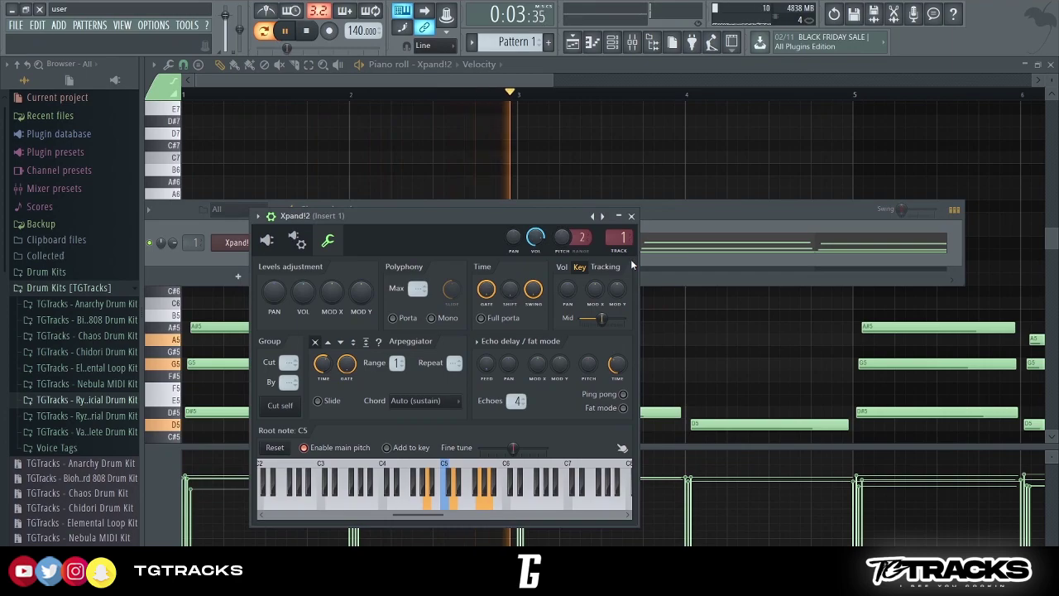
click(280, 239)
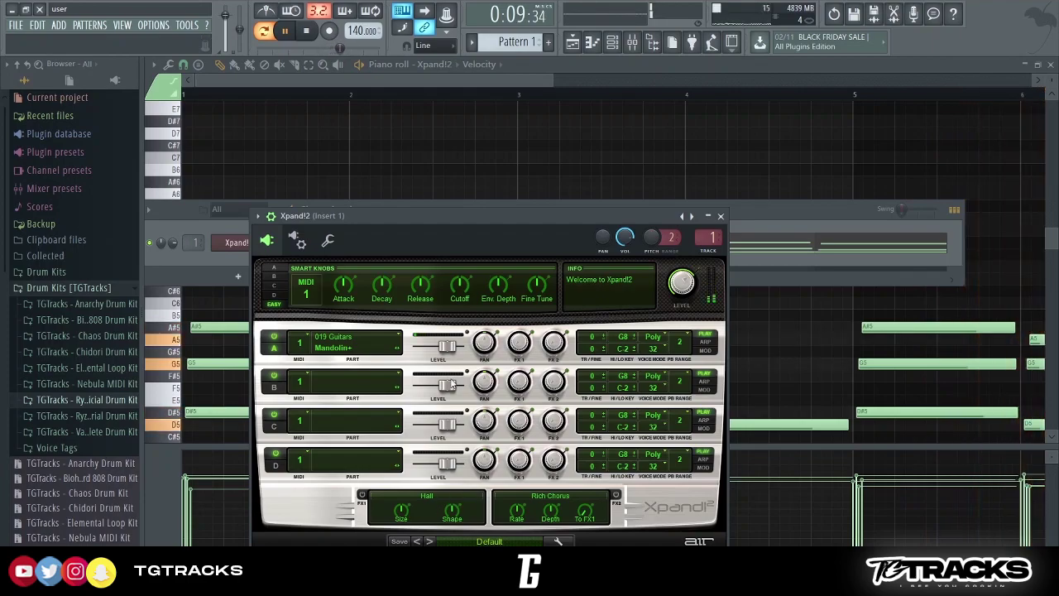
click(398, 348)
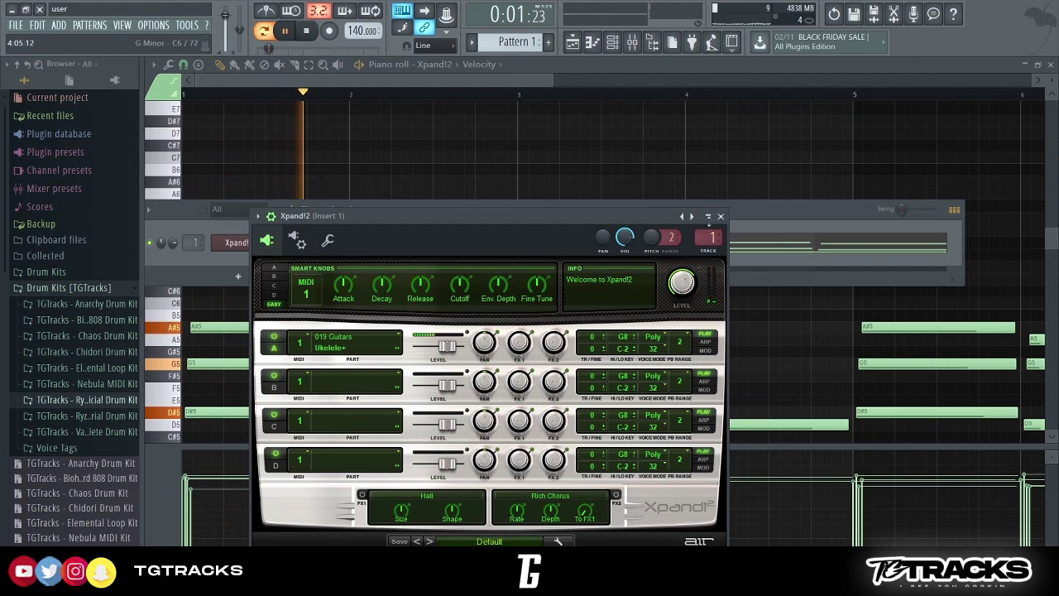
click(720, 216)
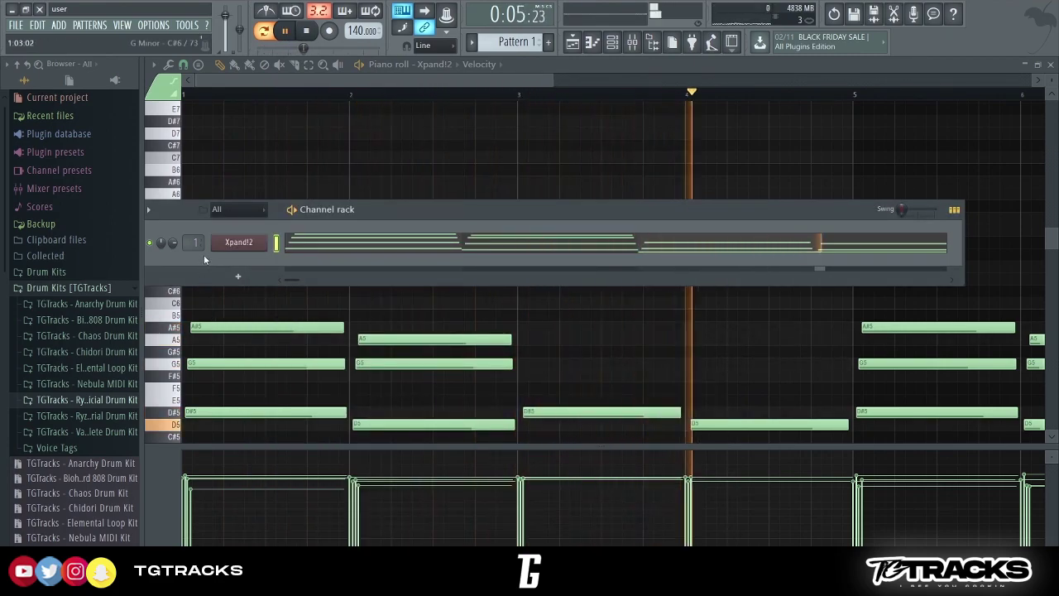
key(space)
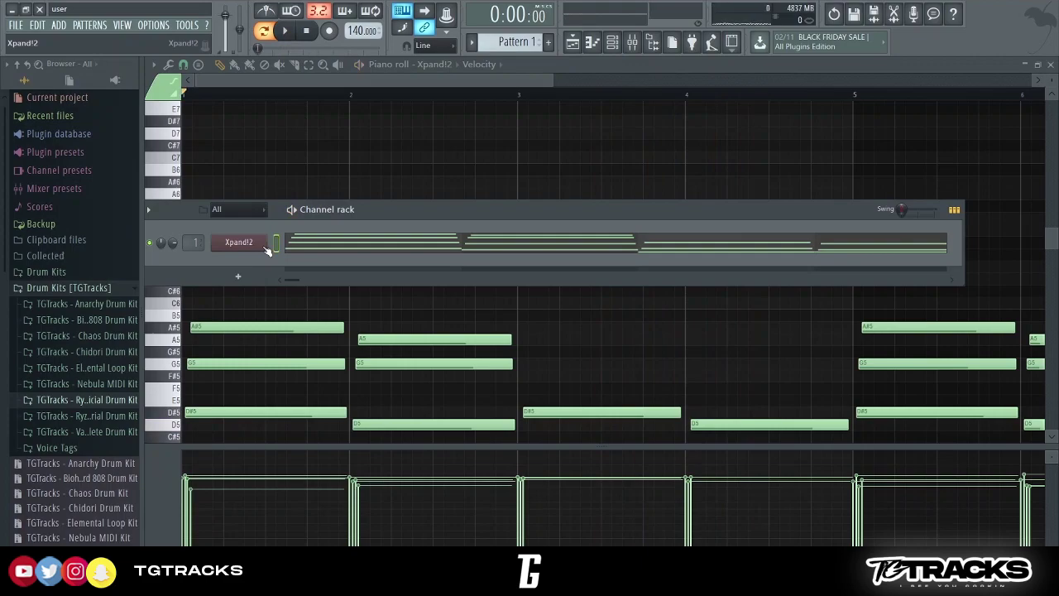
- Set part A of Xpand!2 to the Soft Nylon String preset from Guitars and play the pattern
click(265, 246)
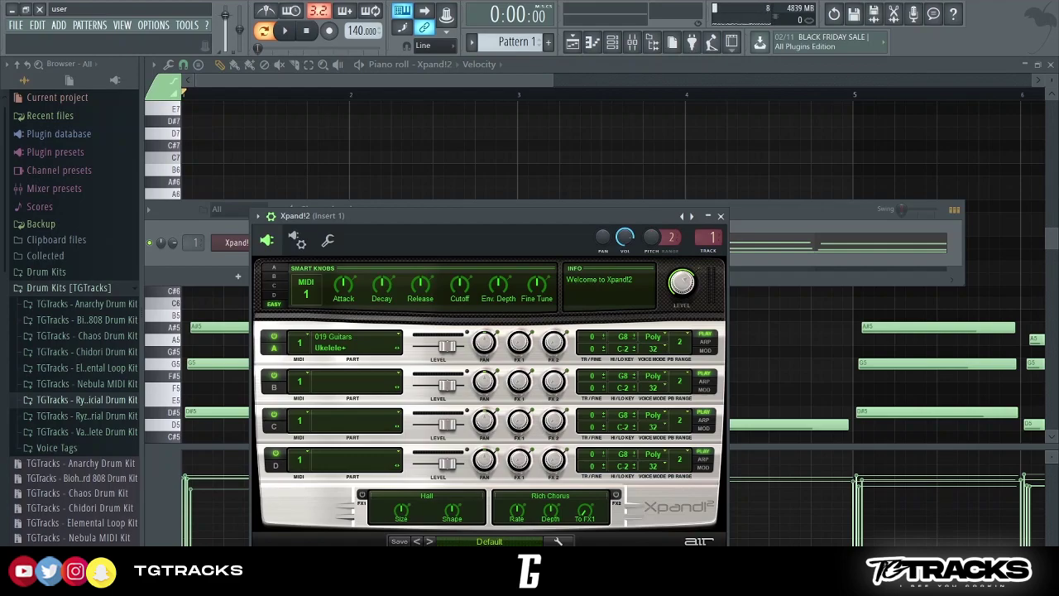
click(464, 543)
key(space)
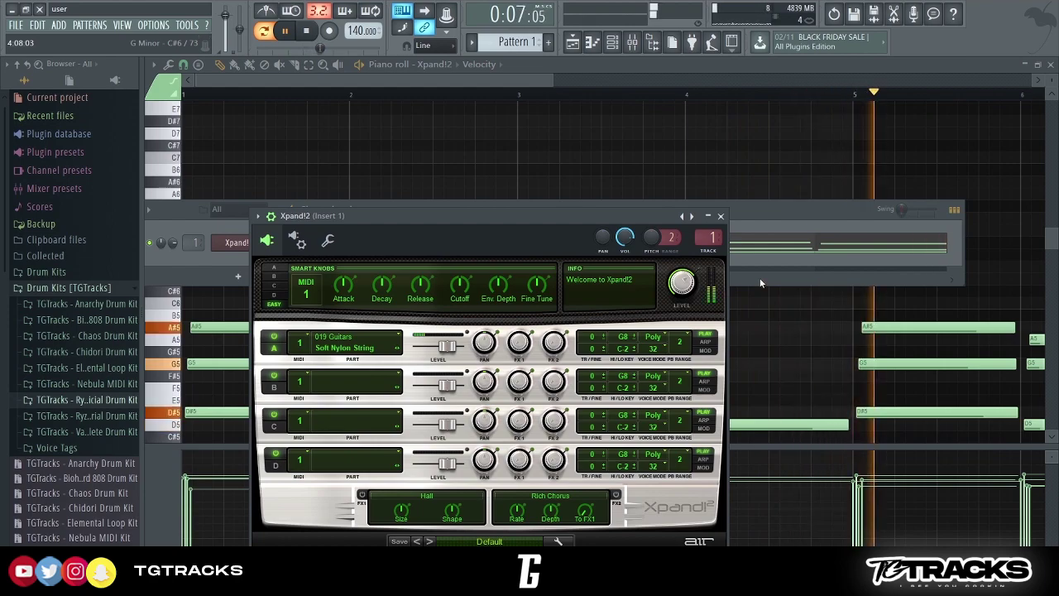
key(space)
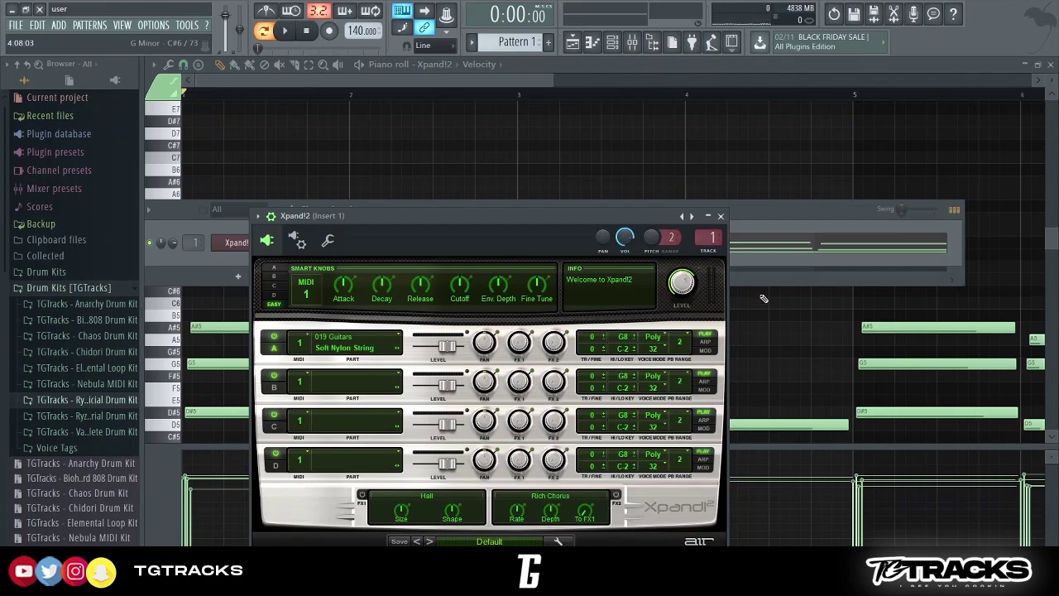
- Play the chord pattern in the piano roll with its lower notes in view
click(761, 296)
key(space)
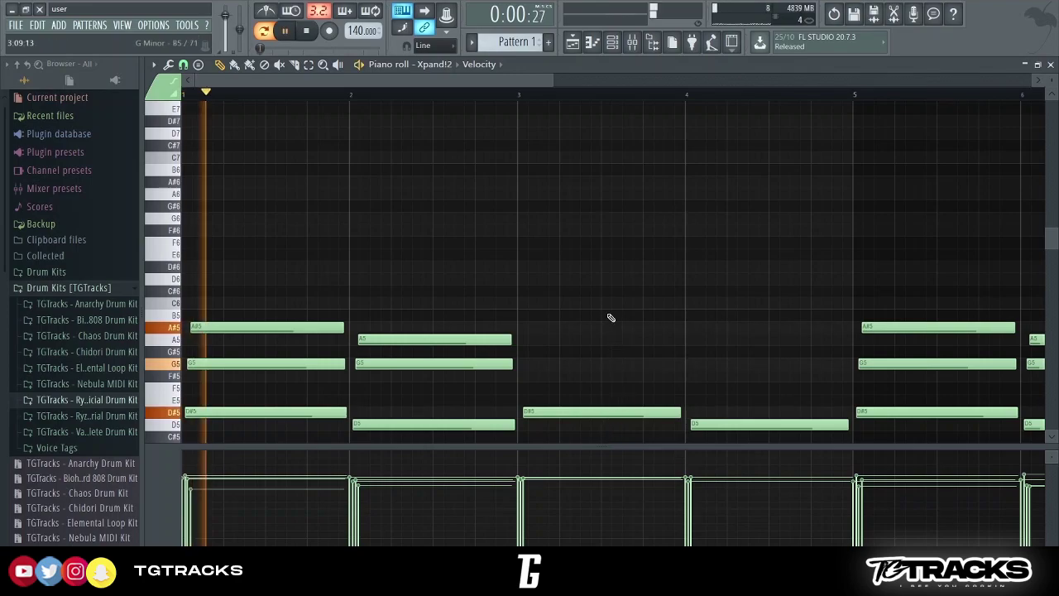
scroll(1050, 266, down, 5)
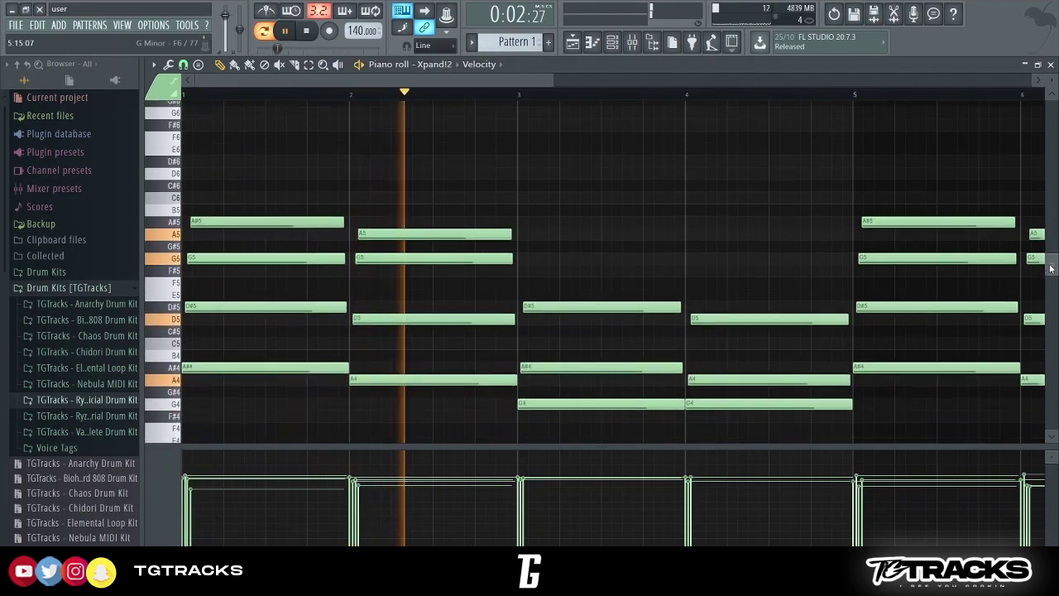
key(space)
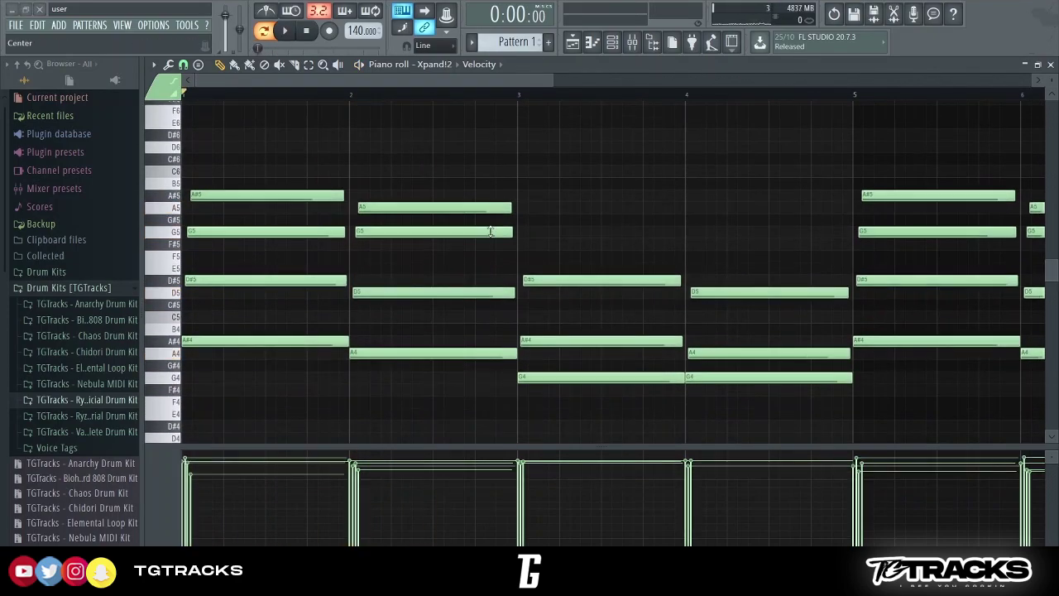
- Try the chords with all note velocities at maximum, then restore the previous velocities and replay the pattern
key(space)
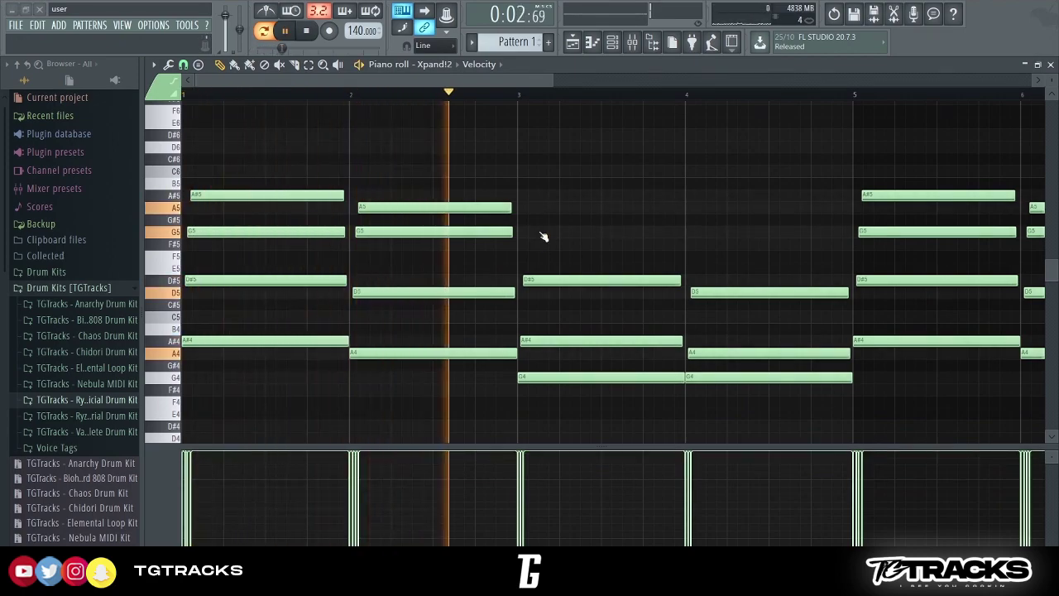
key(space)
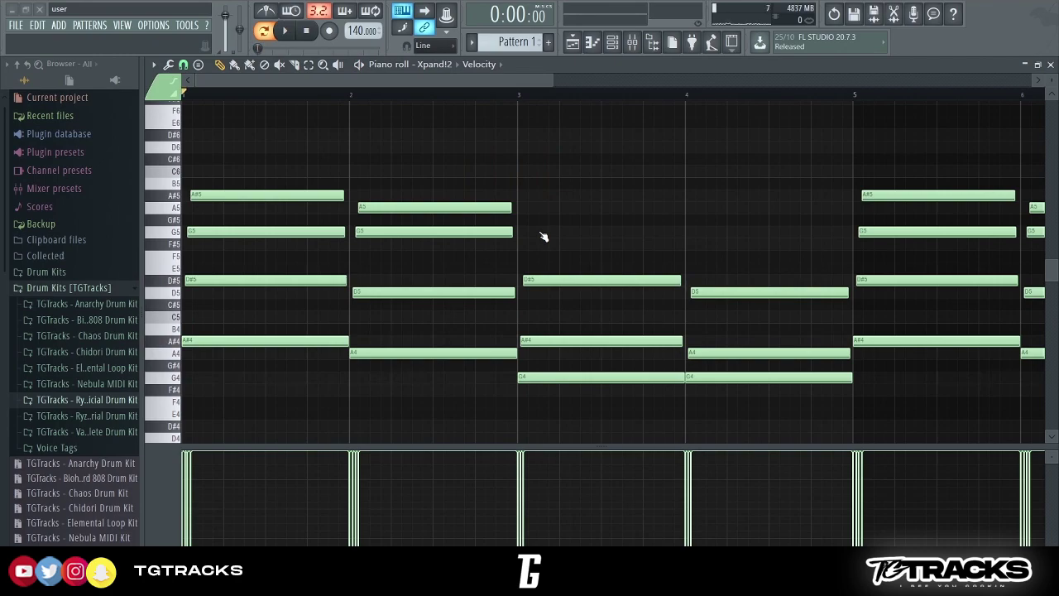
mouse_move(529, 241)
mouse_down()
mouse_move(530, 224)
mouse_move(530, 248)
mouse_up()
key(space)
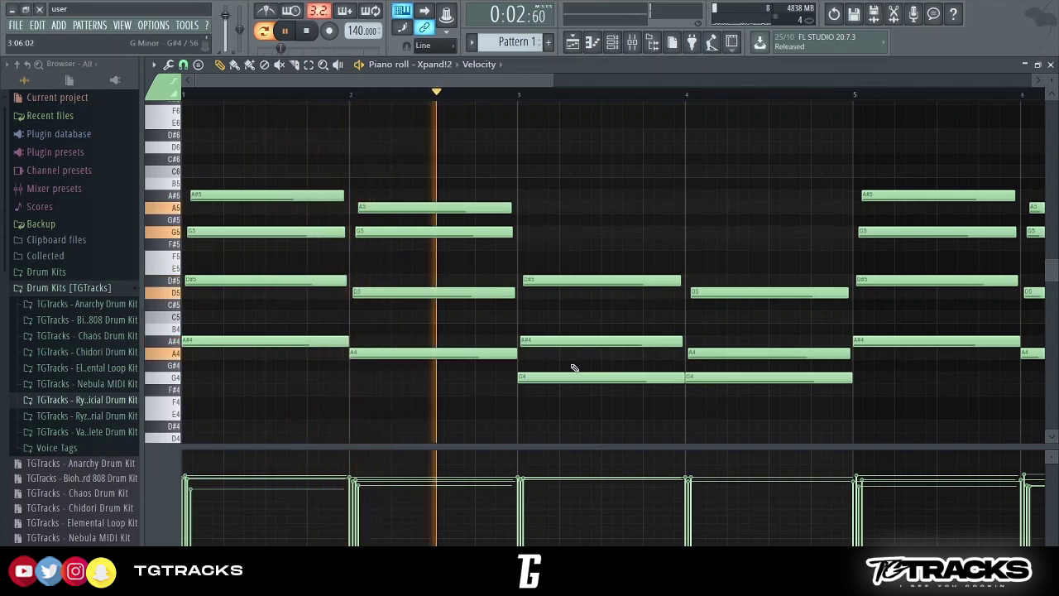
key(space)
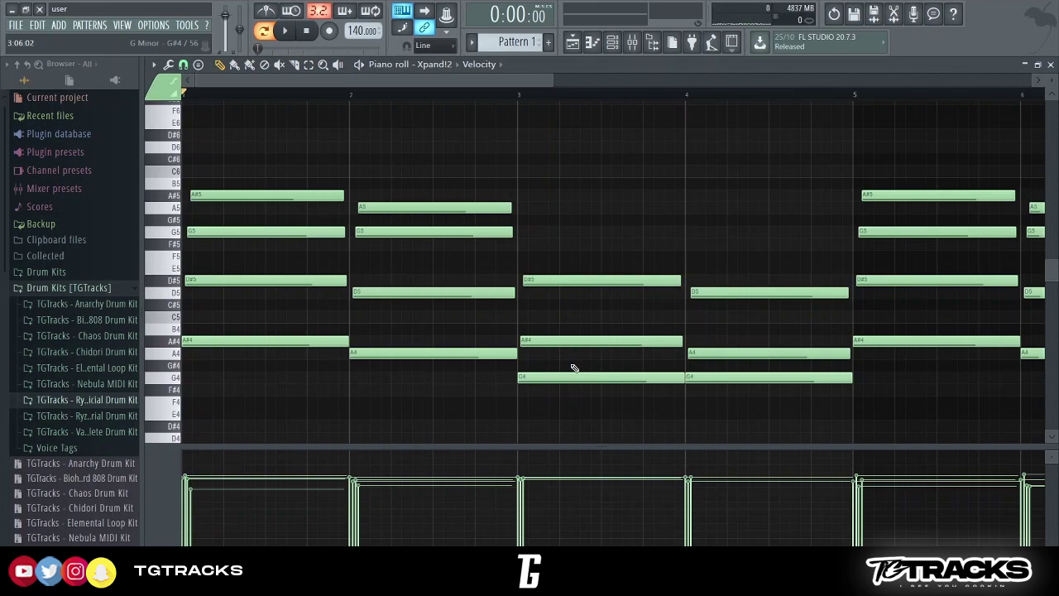
- Open the Xpand!2 instrument from the channel rack with its part presets in view
click(613, 43)
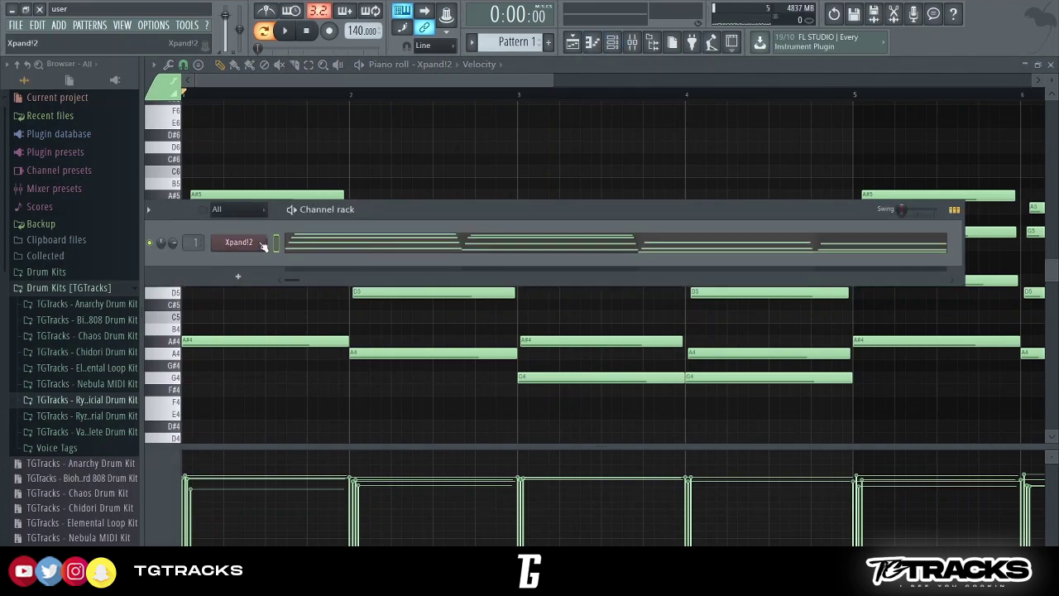
click(262, 244)
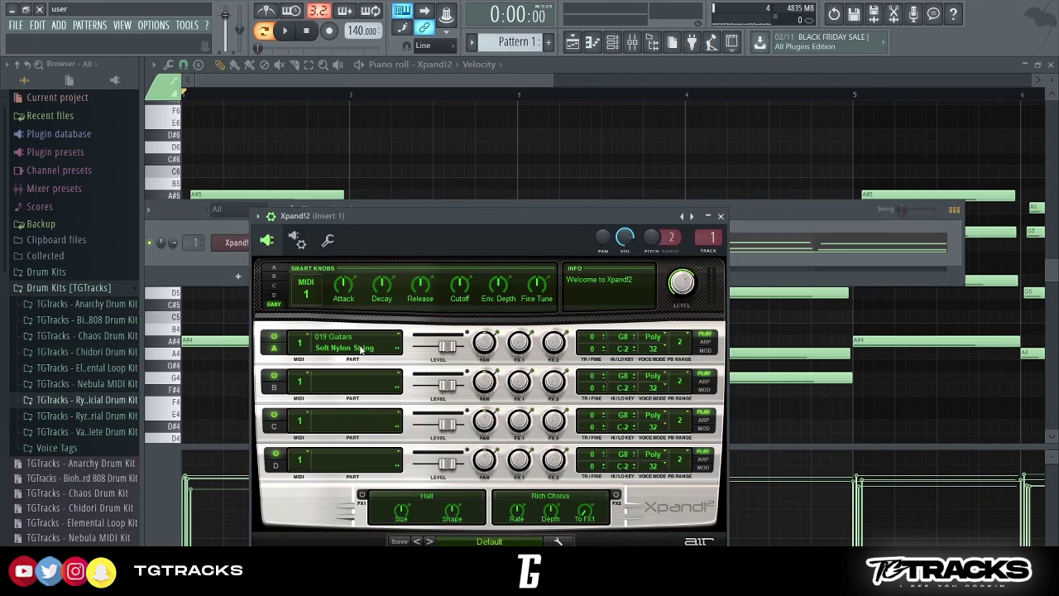